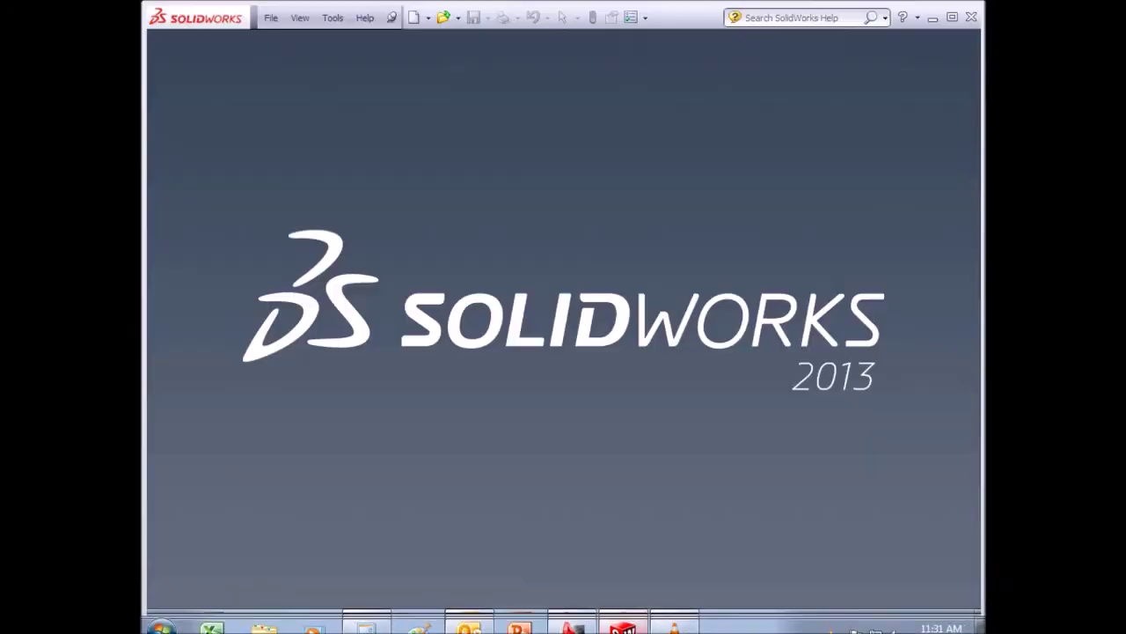
Step: Open the New SolidWorks Document dialog from the File menu
left_click(271, 18)
left_click(301, 37)
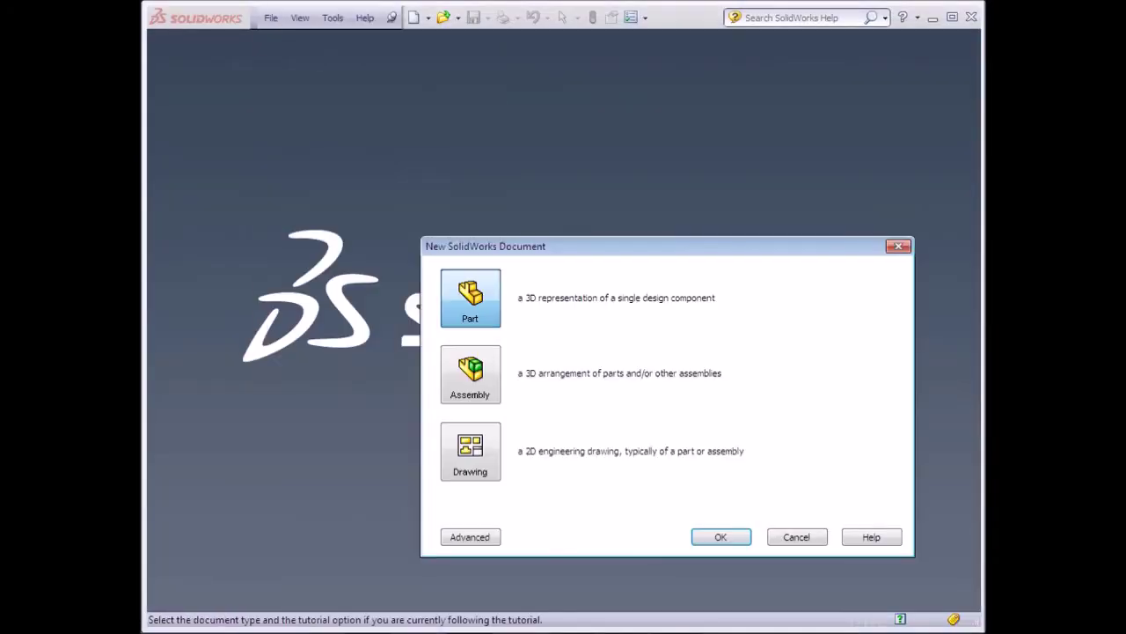
Step: Create a new part and open Sketch1 on its Top Plane
key("Return")
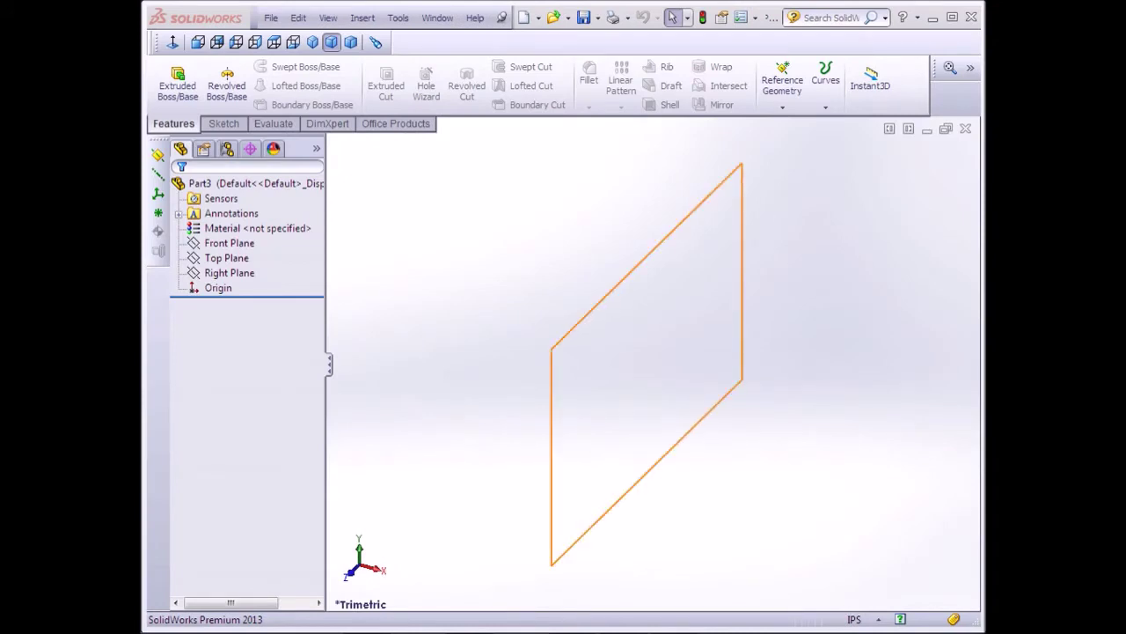
left_click(226, 257)
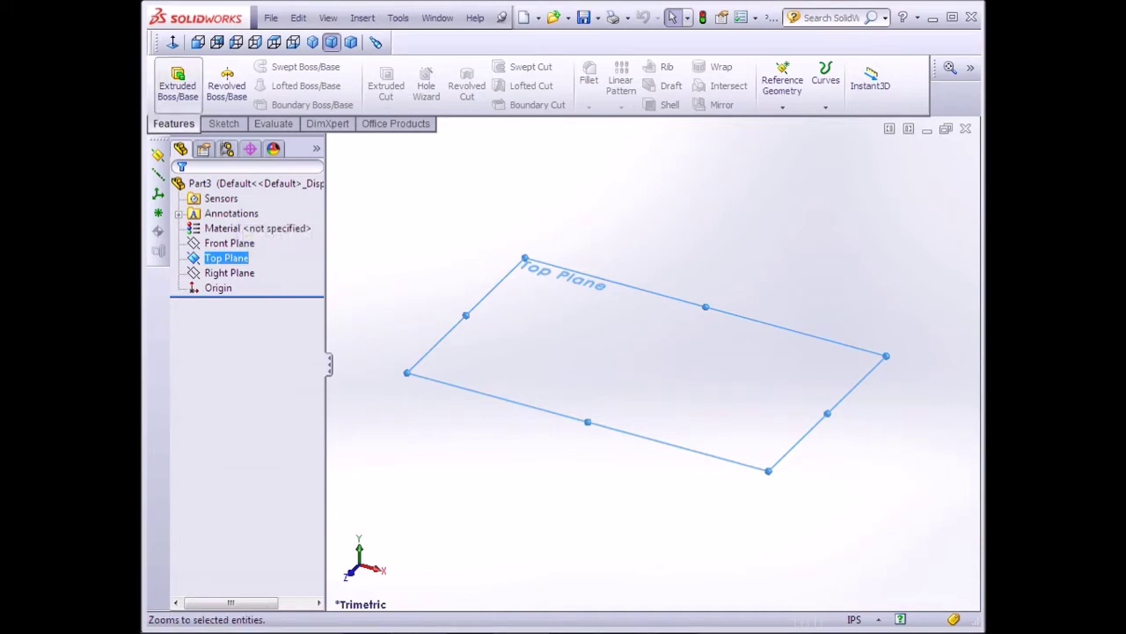
left_click(223, 123)
left_click(170, 84)
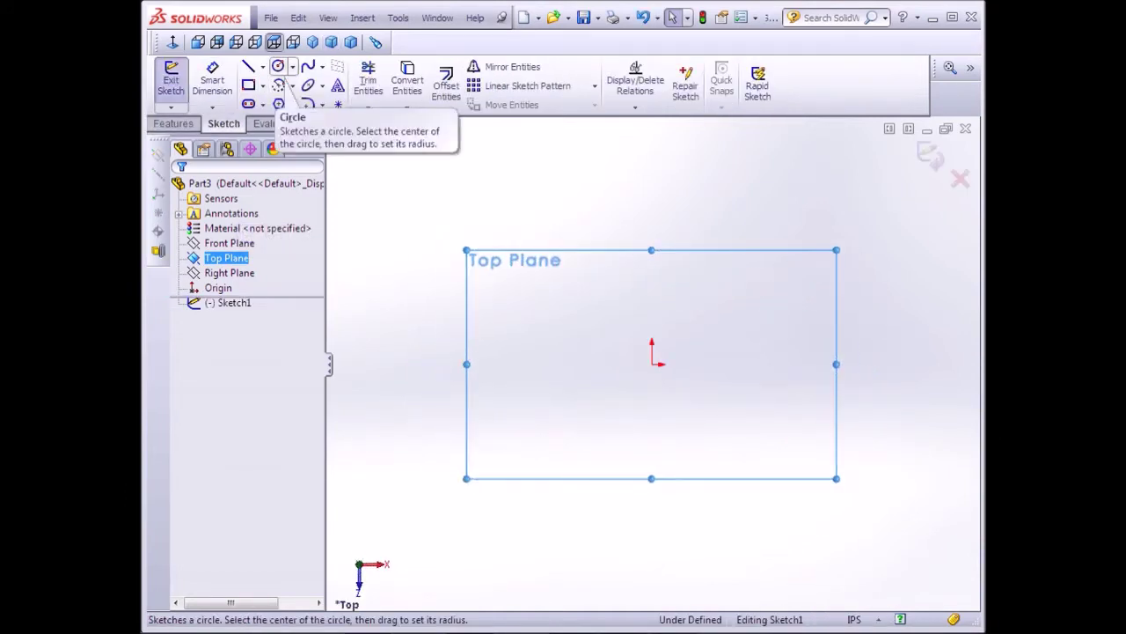
left_click(278, 67)
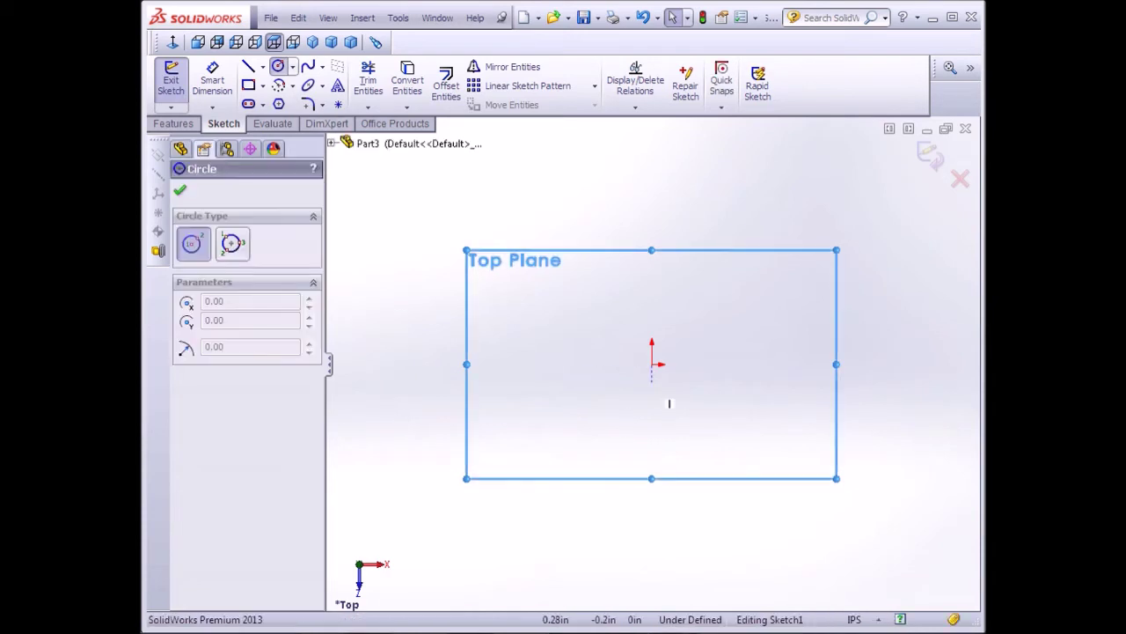
Step: Draw a circle centred on the origin and dimension its diameter to 4.00 in
left_click_drag(652, 363, 735, 469)
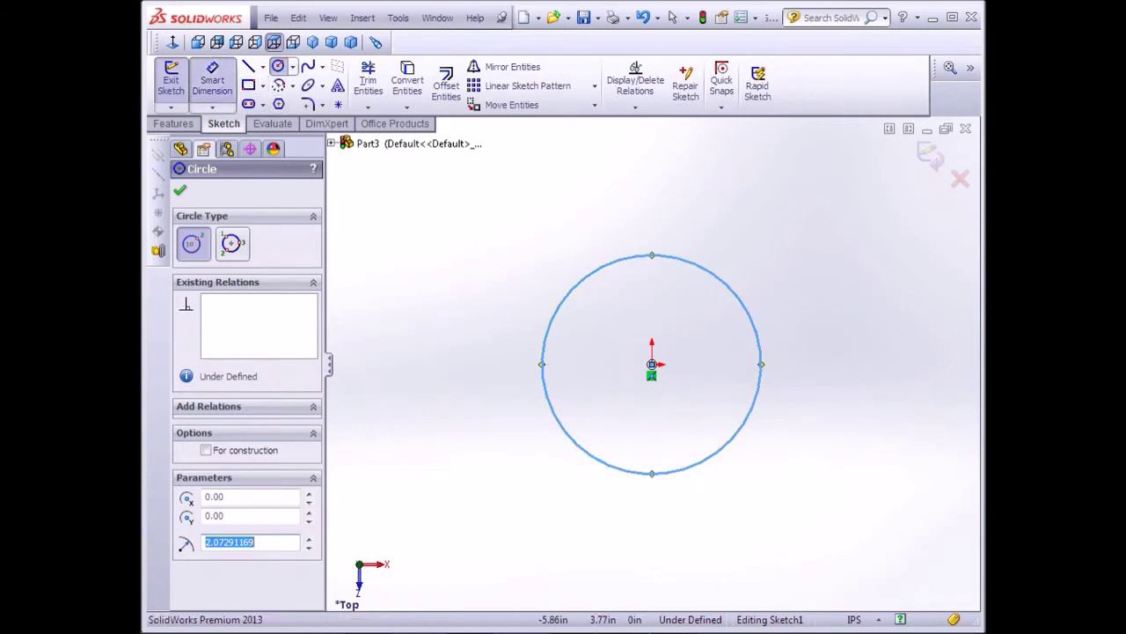
left_click(212, 80)
left_click(544, 352)
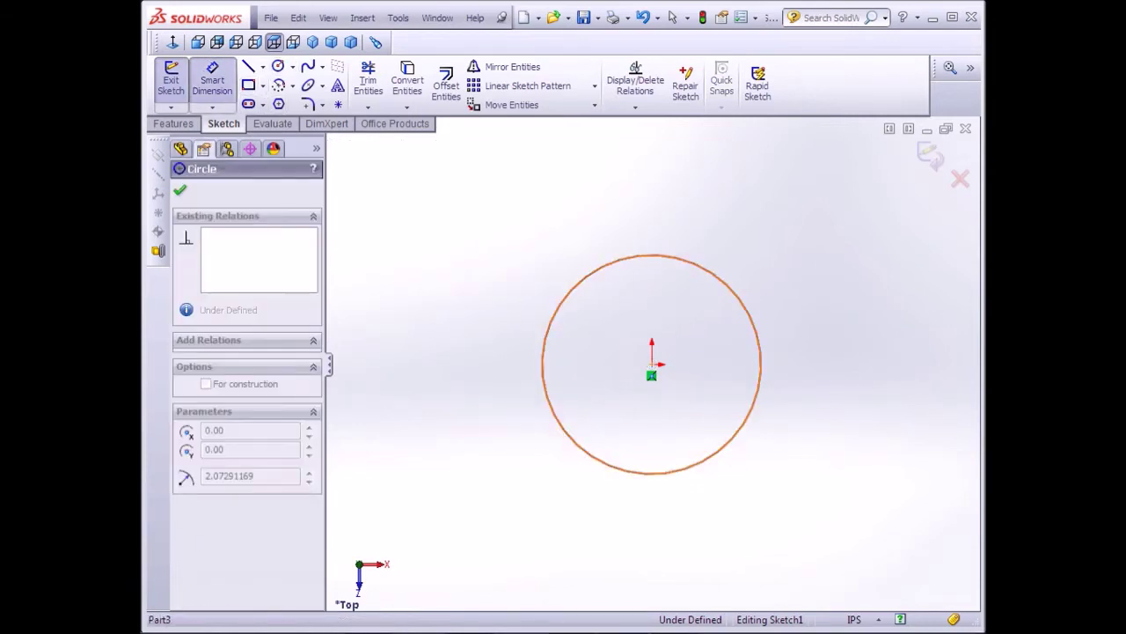
left_click(398, 361)
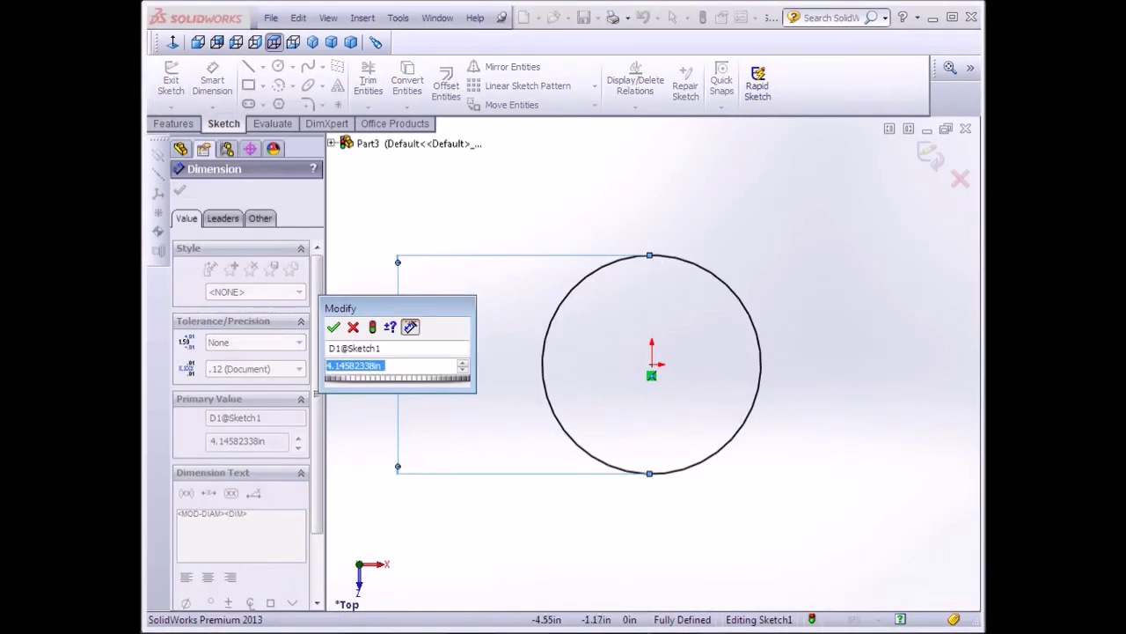
type("4")
left_click(373, 326)
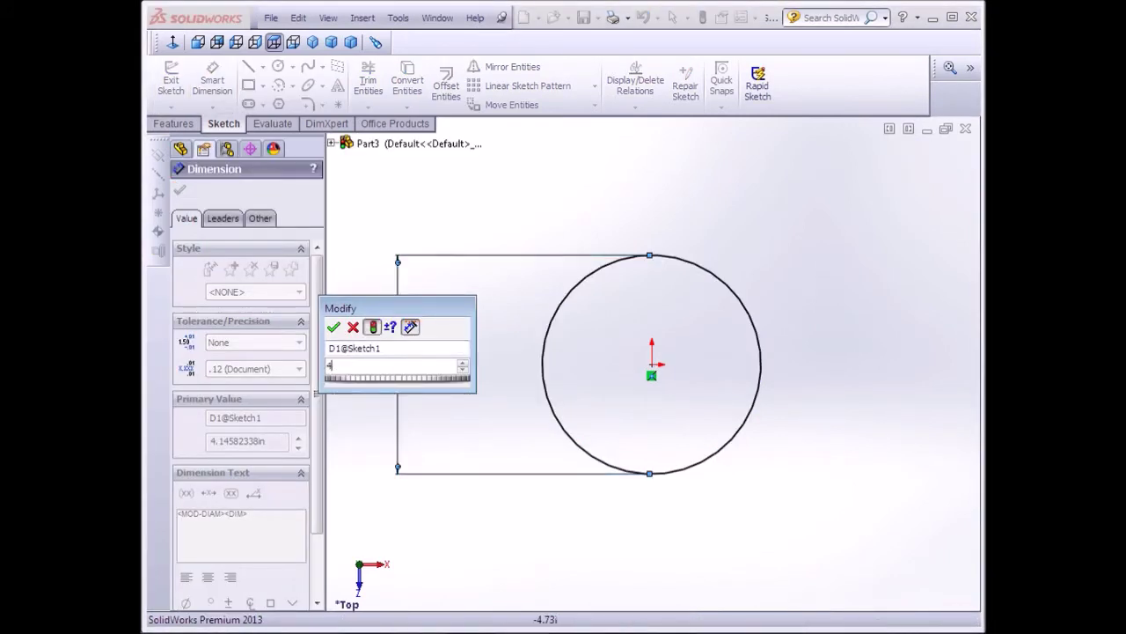
left_click(333, 326)
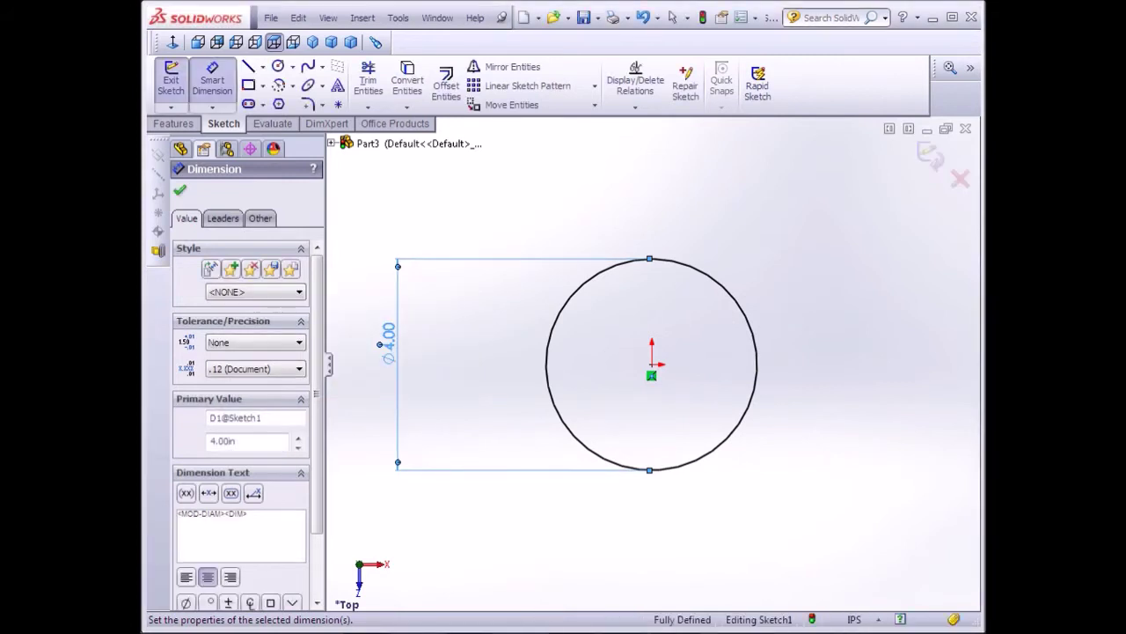
left_click(180, 190)
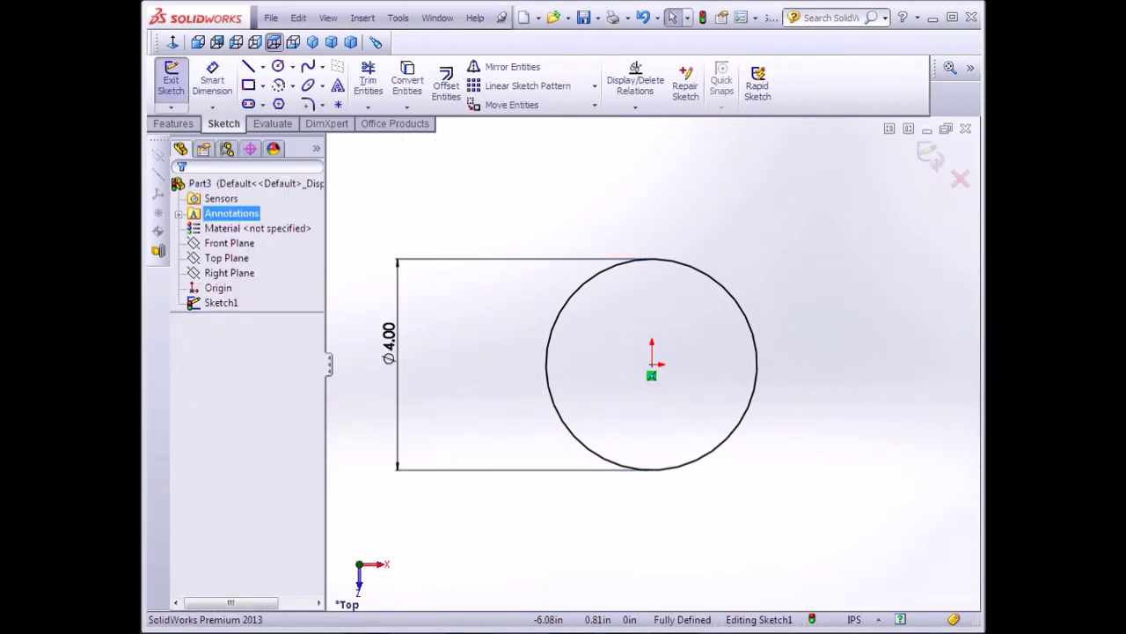
Step: Exit Sketch1 and show the part in the Isometric view
left_click(171, 79)
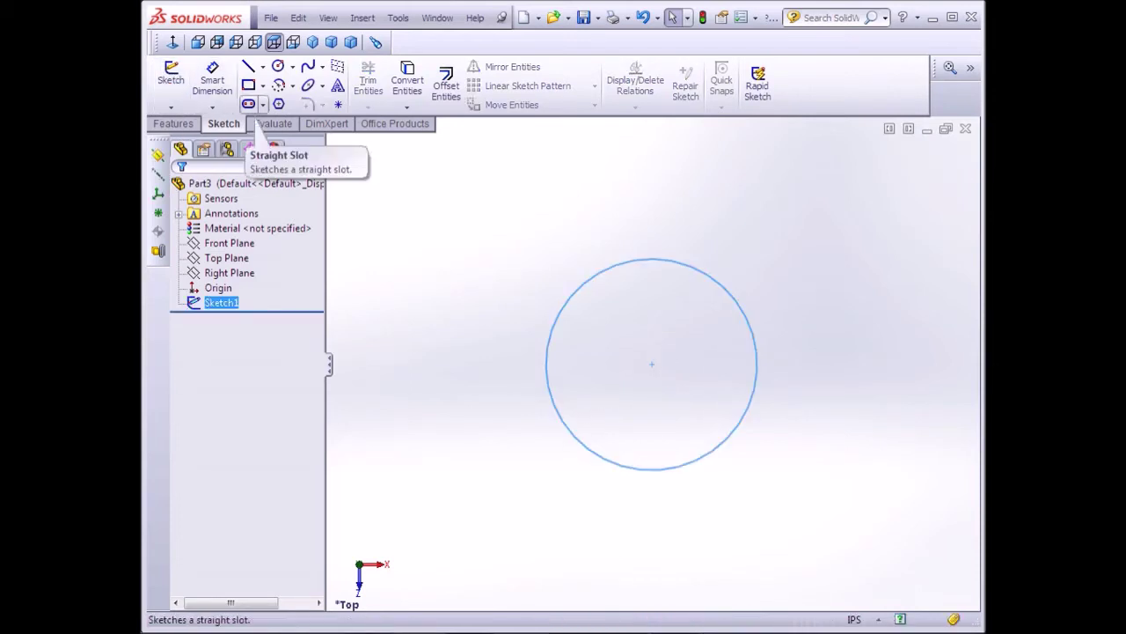
left_click(312, 42)
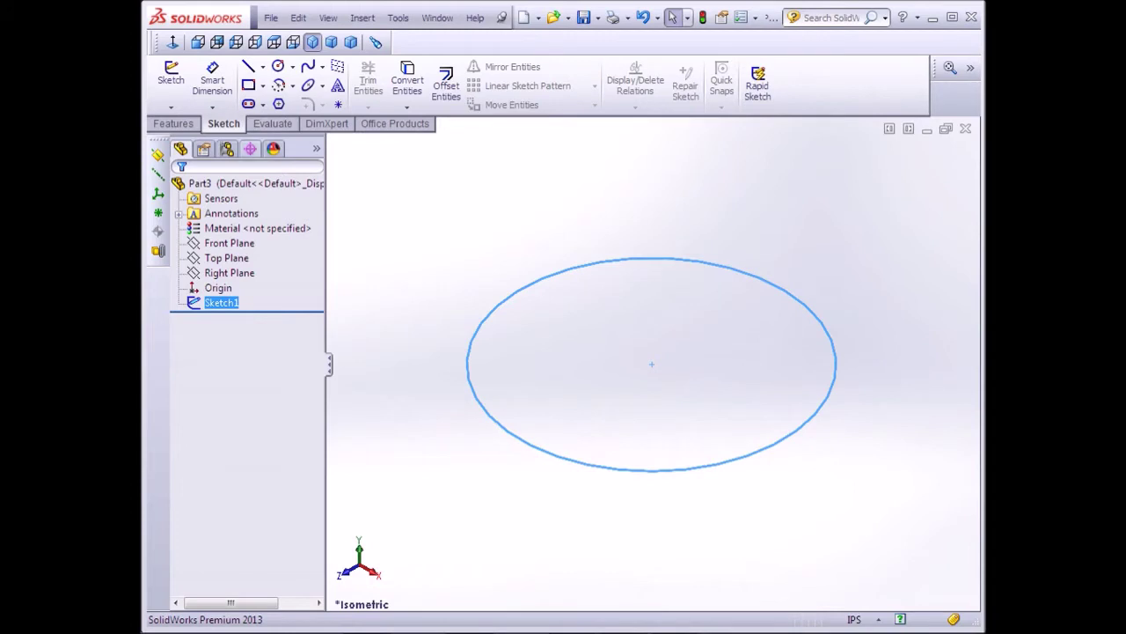
left_click(173, 124)
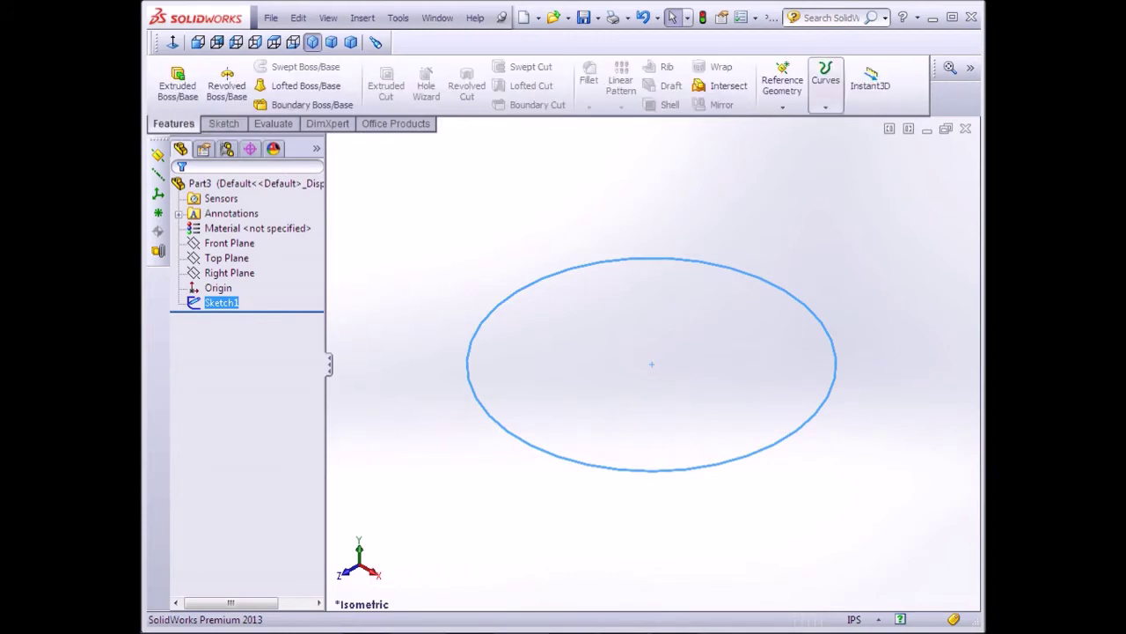
left_click(826, 79)
Step: Start a Helix and Spiral feature on the circle and inspect its preview
left_click(817, 173)
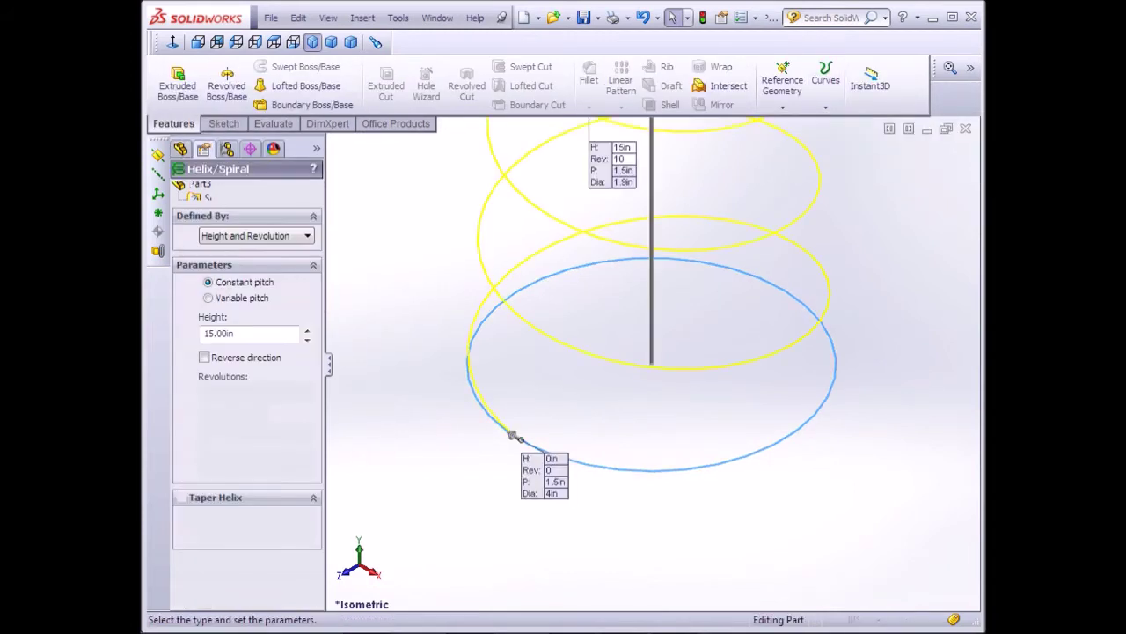
scroll(651, 355, "up", 3)
scroll(651, 355, "up", 3)
scroll(651, 355, "up", 3)
scroll(651, 355, "up", 3)
scroll(670, 277, "down", 2)
scroll(670, 276, "down", 2)
scroll(671, 277, "down", 2)
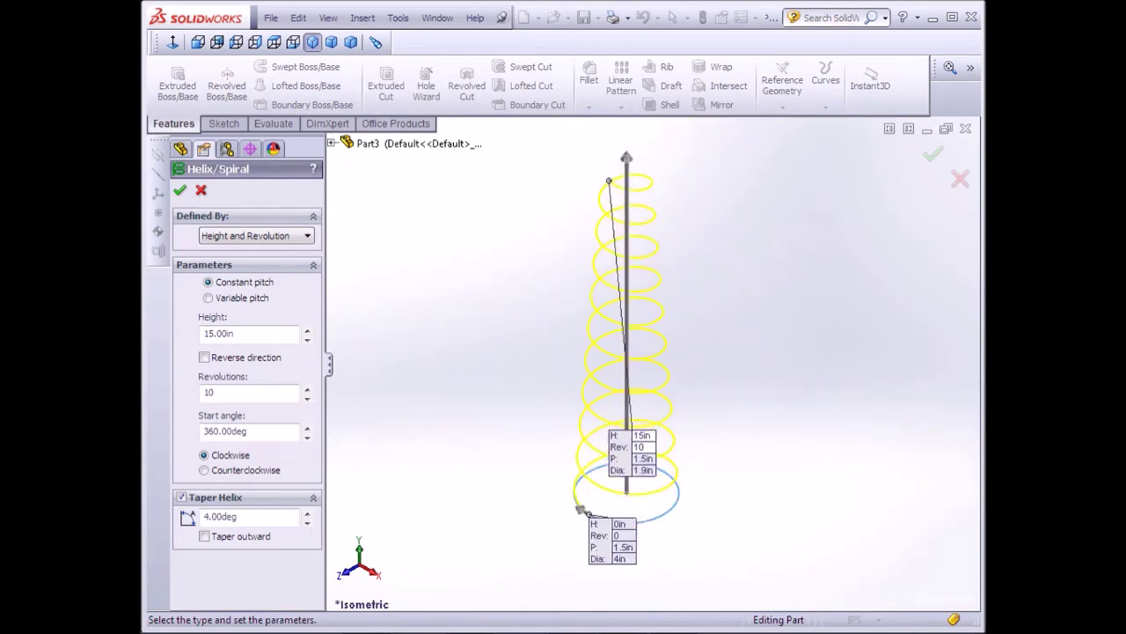
middle_click_drag(651, 194, 662, 194)
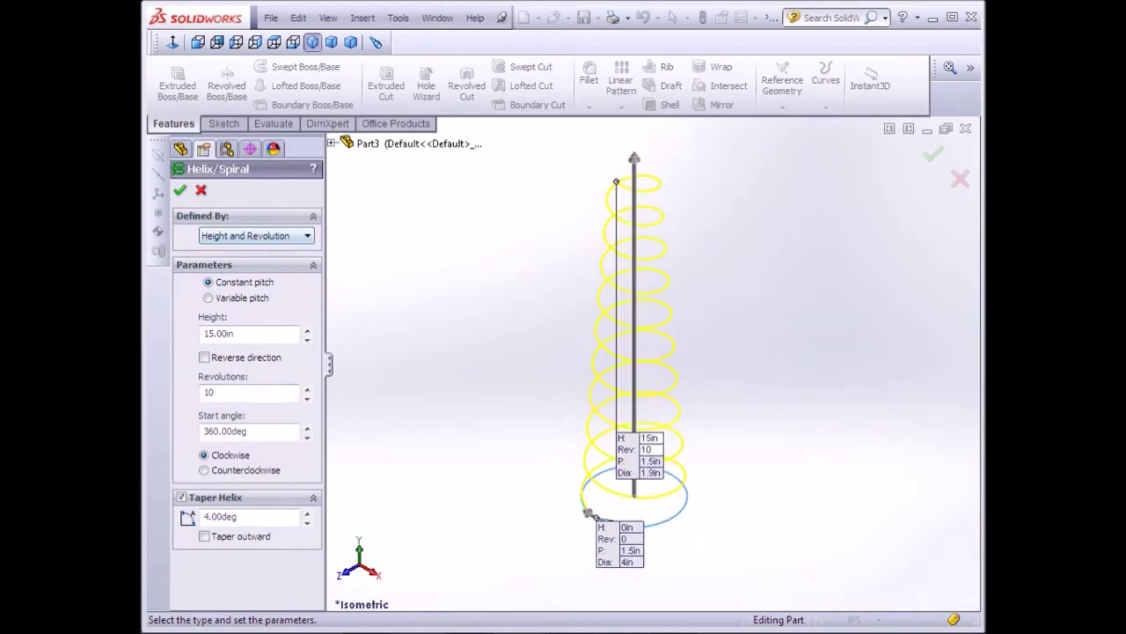
Step: Define the helix by height and revolutions: 10.5 revolutions, growing upward, clockwise
left_click(255, 235)
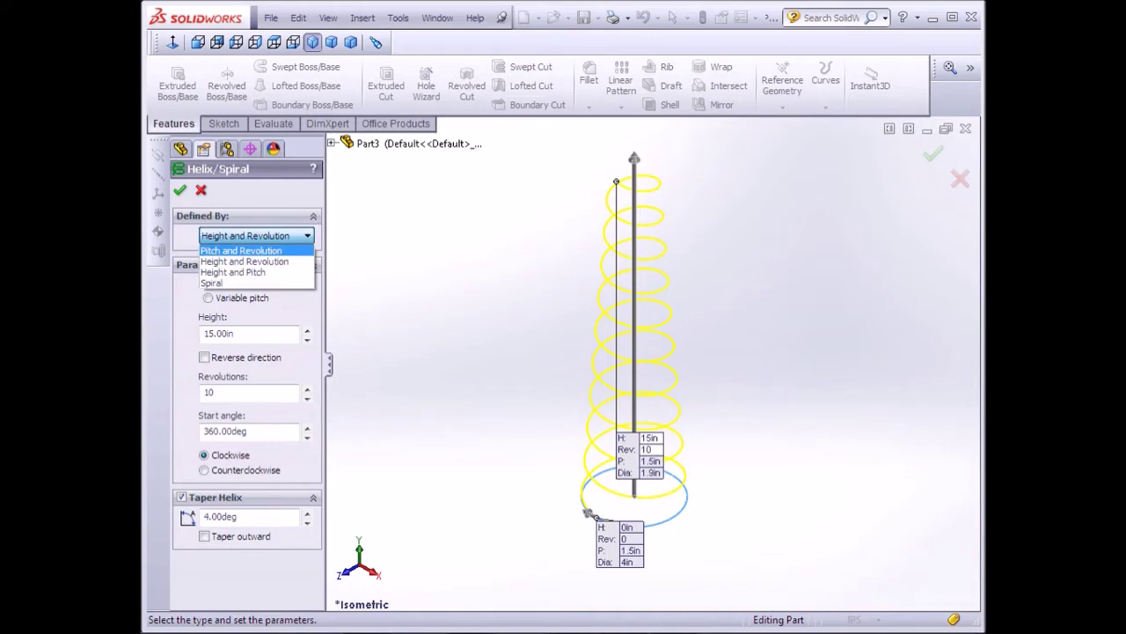
left_click(244, 262)
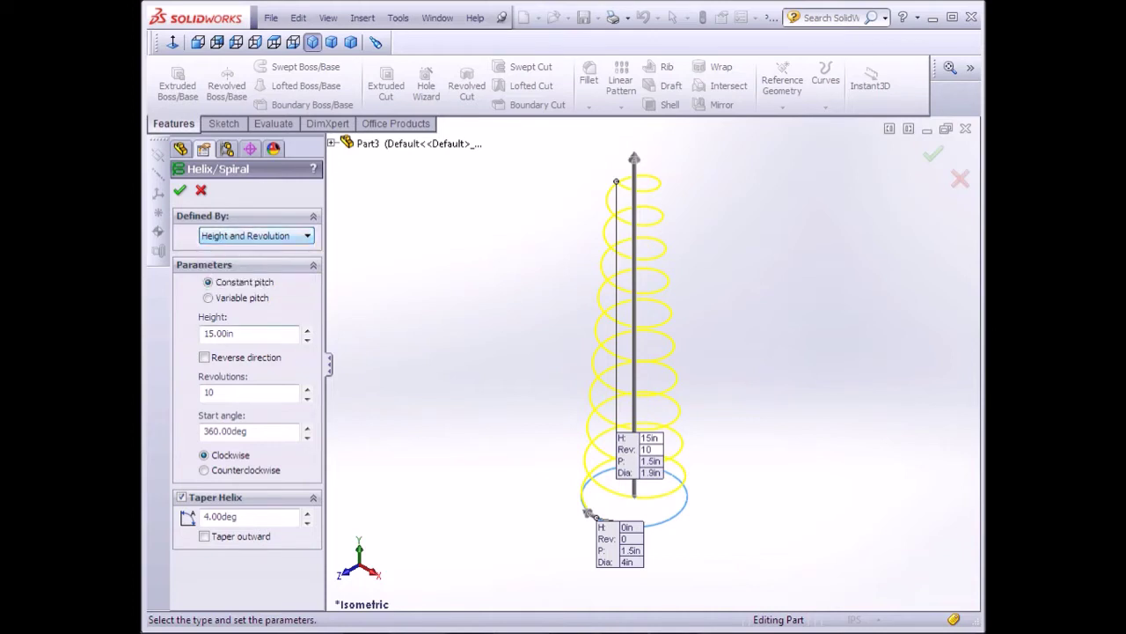
left_click(204, 357)
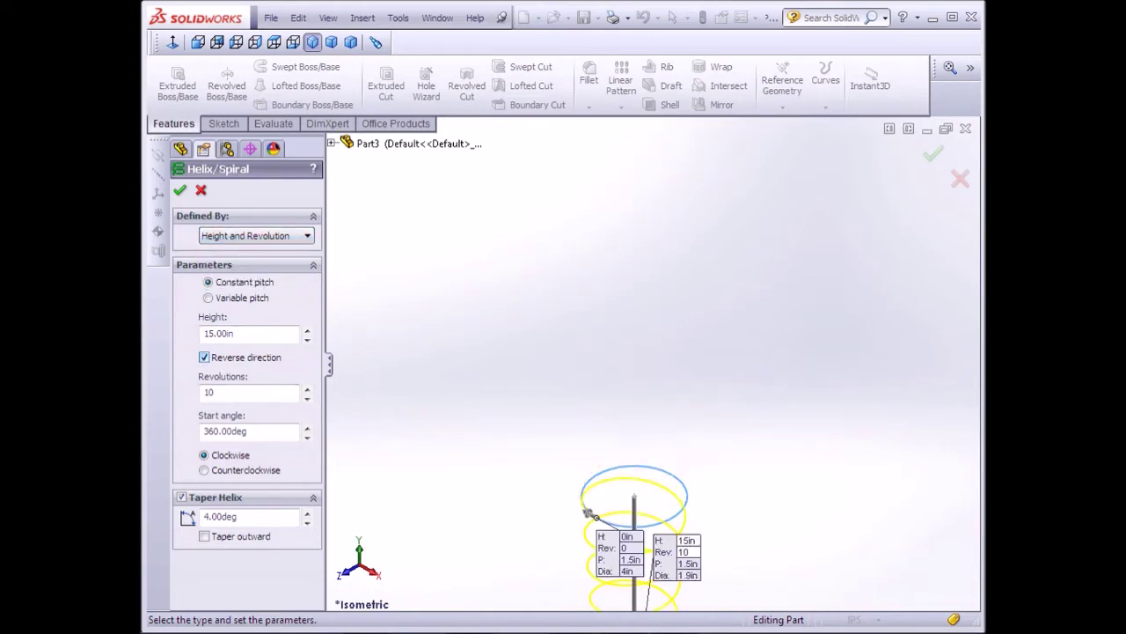
left_click(204, 356)
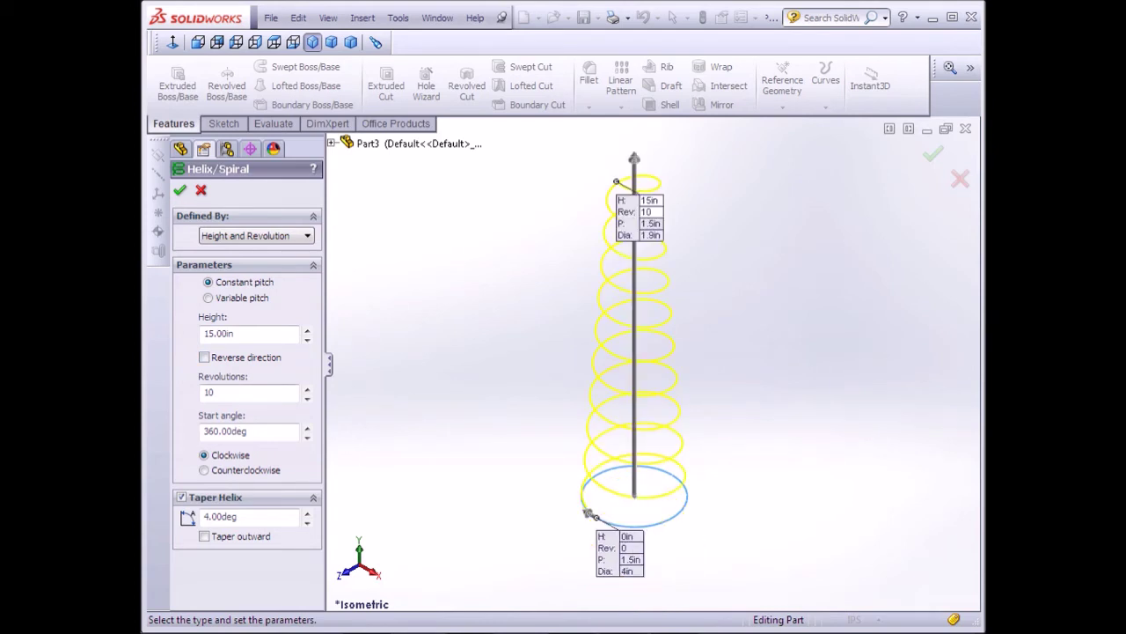
left_click(306, 389)
left_click(306, 389)
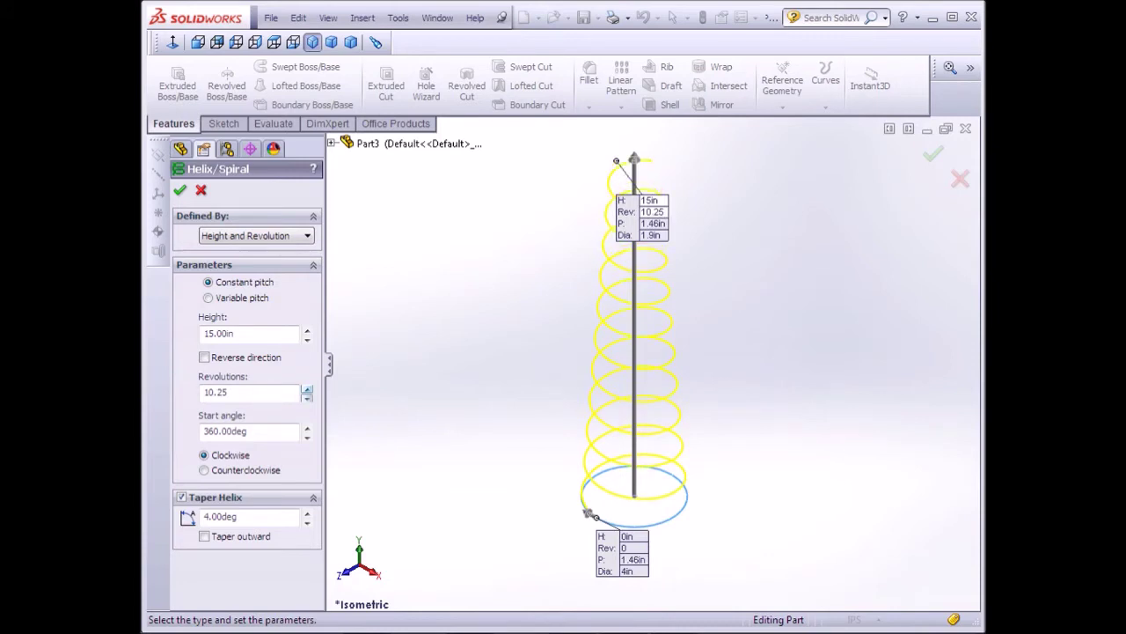
left_click(306, 389)
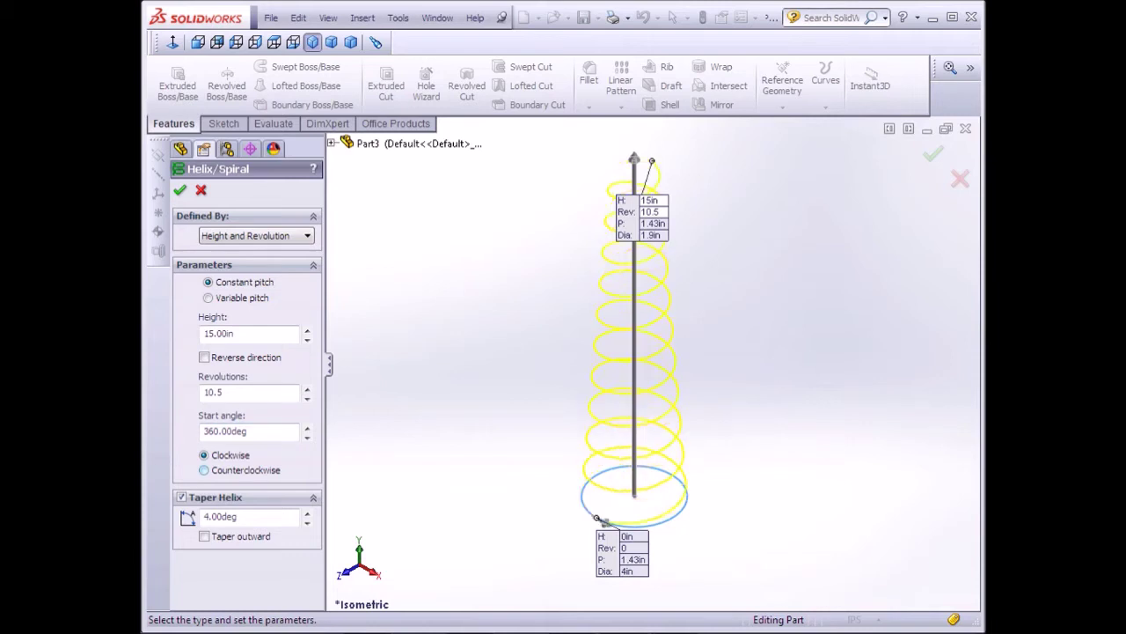
left_click(204, 470)
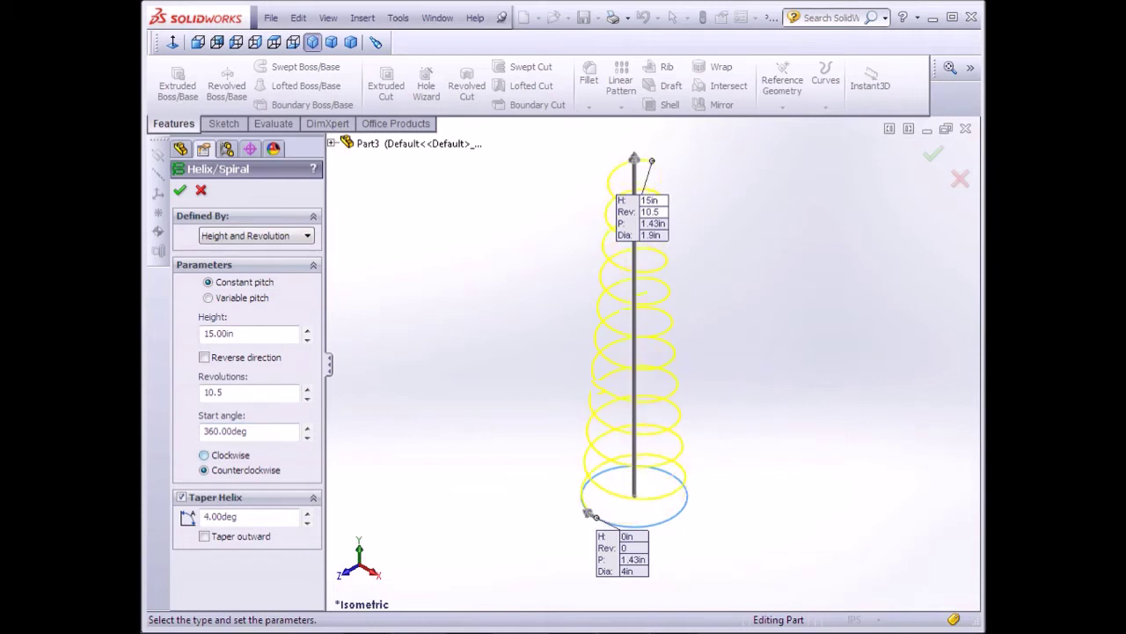
left_click(205, 455)
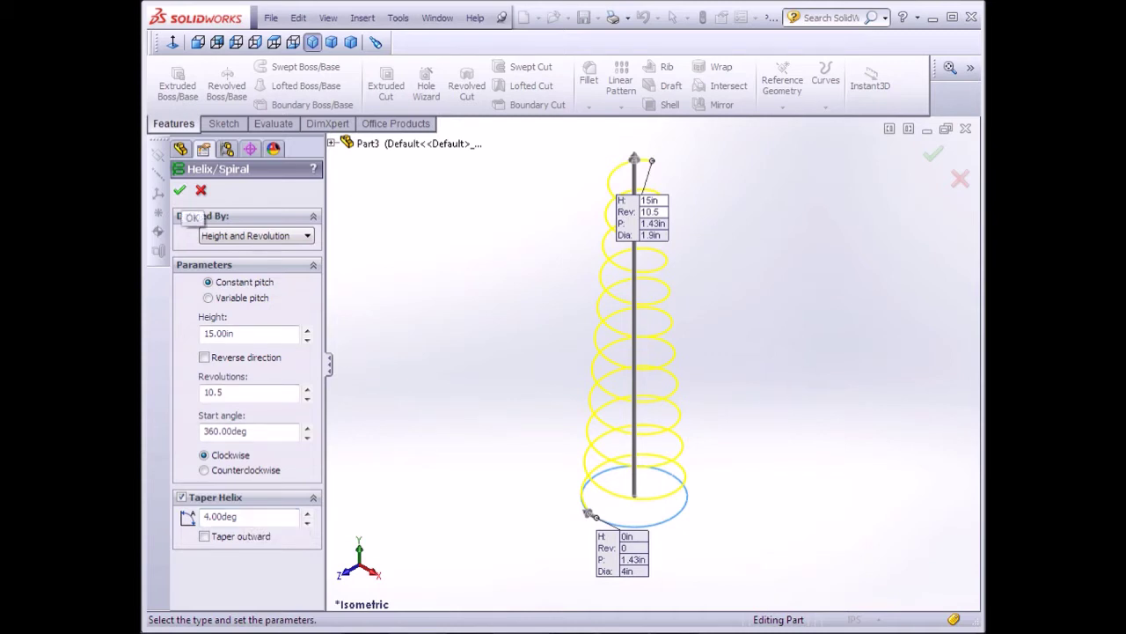
Step: Keep the helix at constant pitch and accept it as Helix/Spiral1
left_click(207, 297)
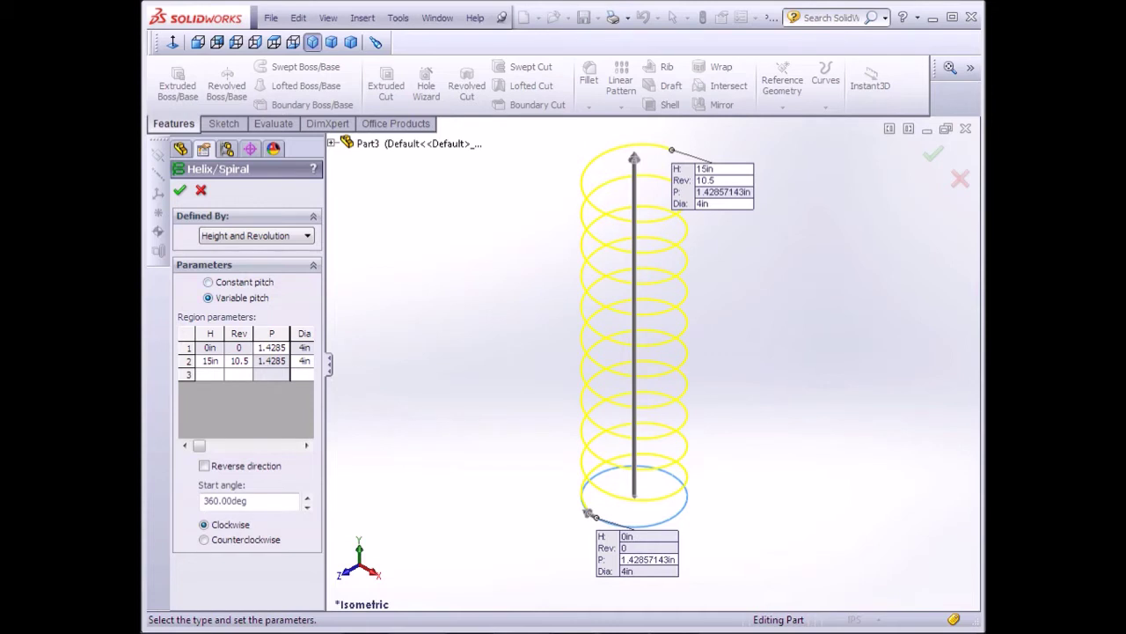
left_click(208, 282)
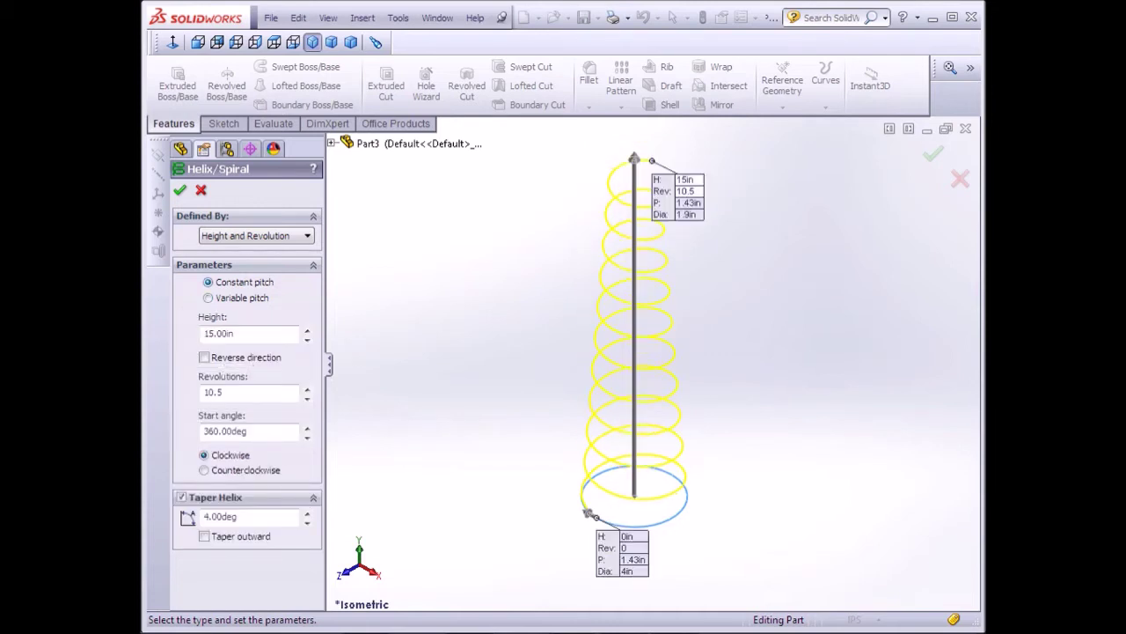
left_click(179, 190)
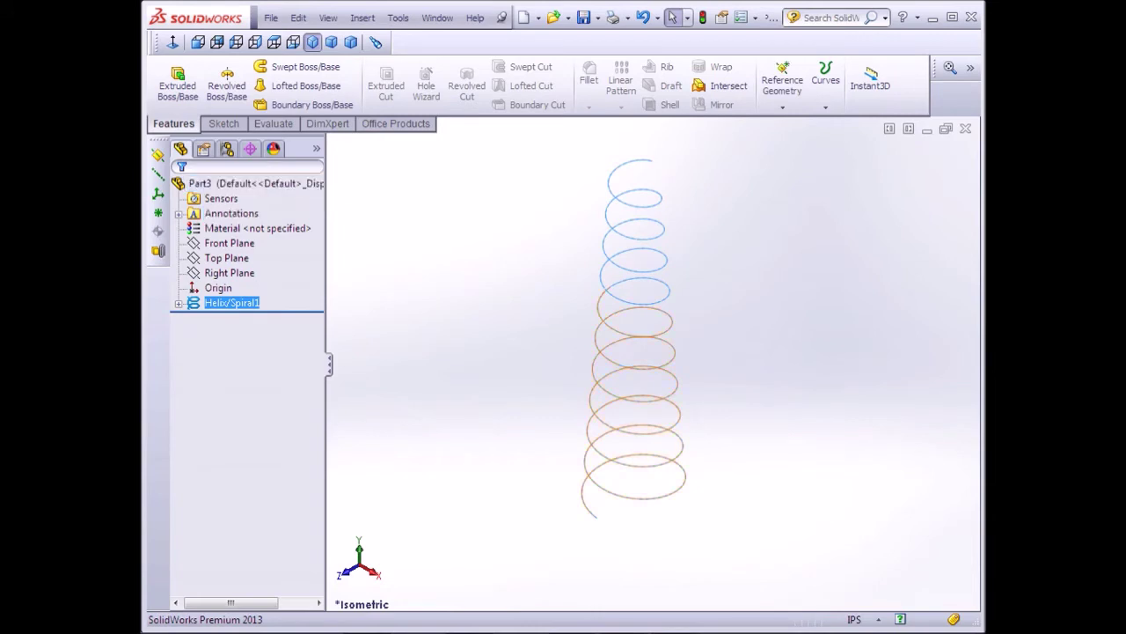
Step: Start a new sketch on the Right Plane
left_click(229, 273, "ctrl")
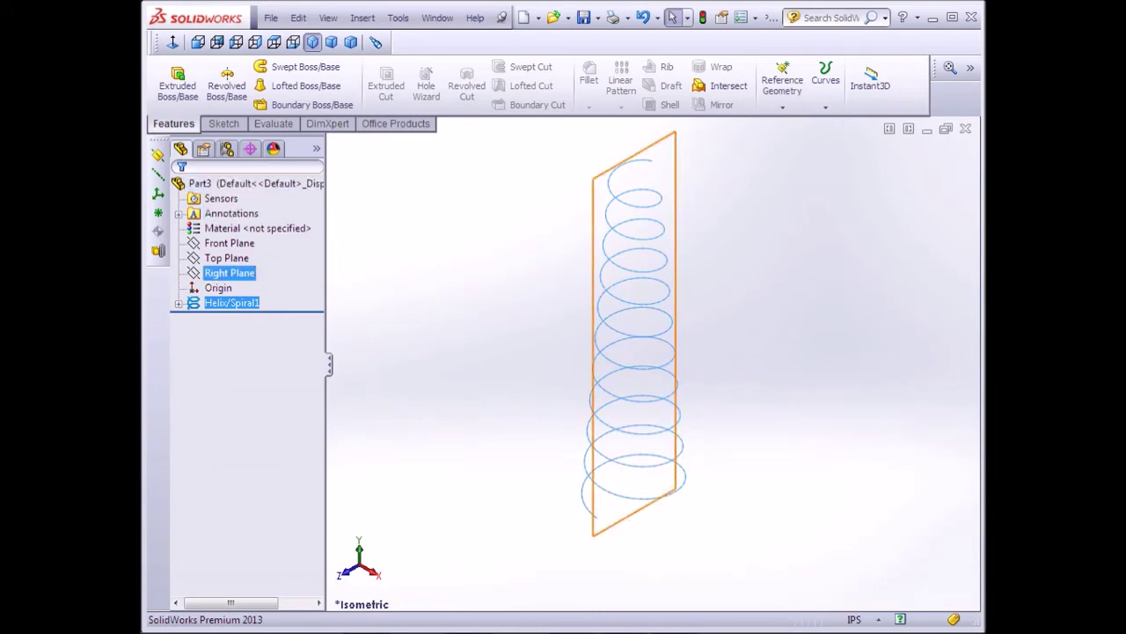
left_click(228, 273)
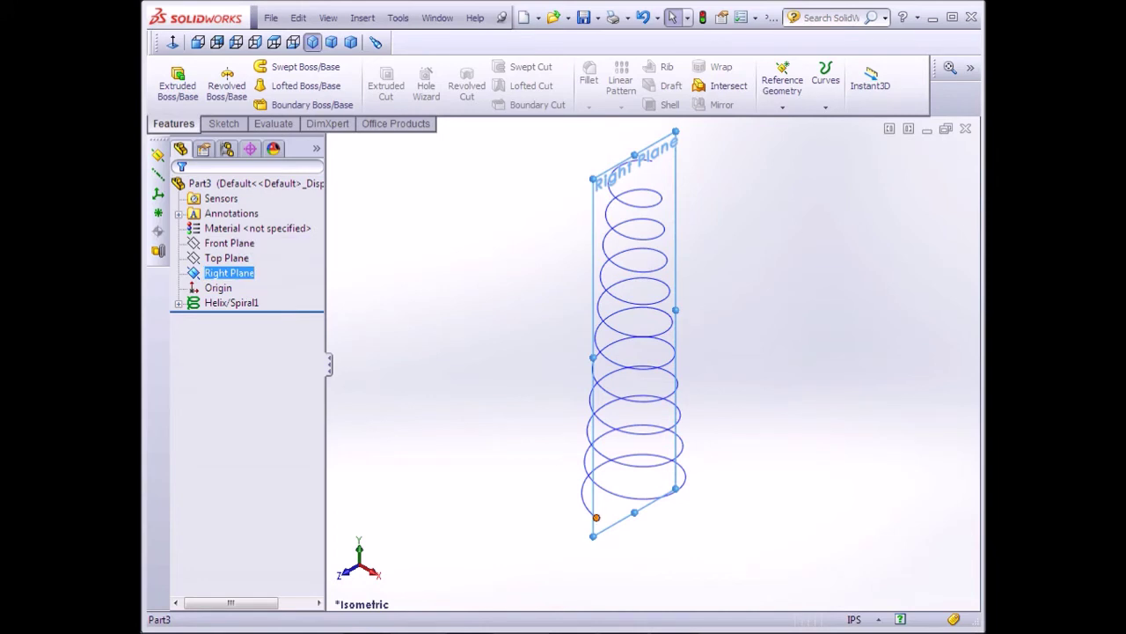
left_click(223, 123)
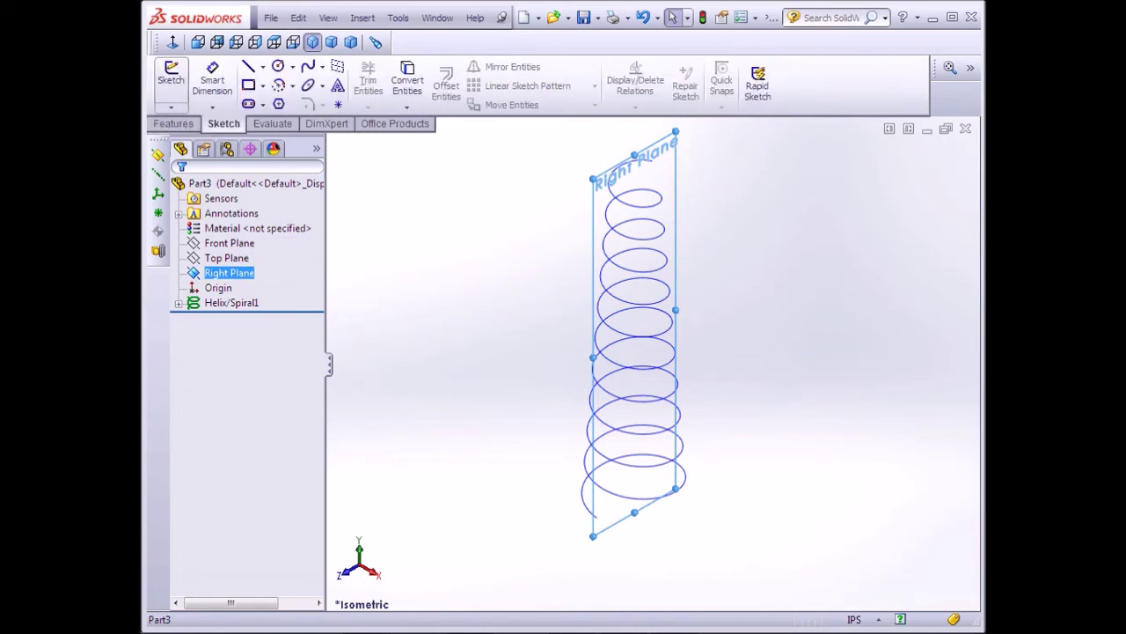
left_click(170, 77)
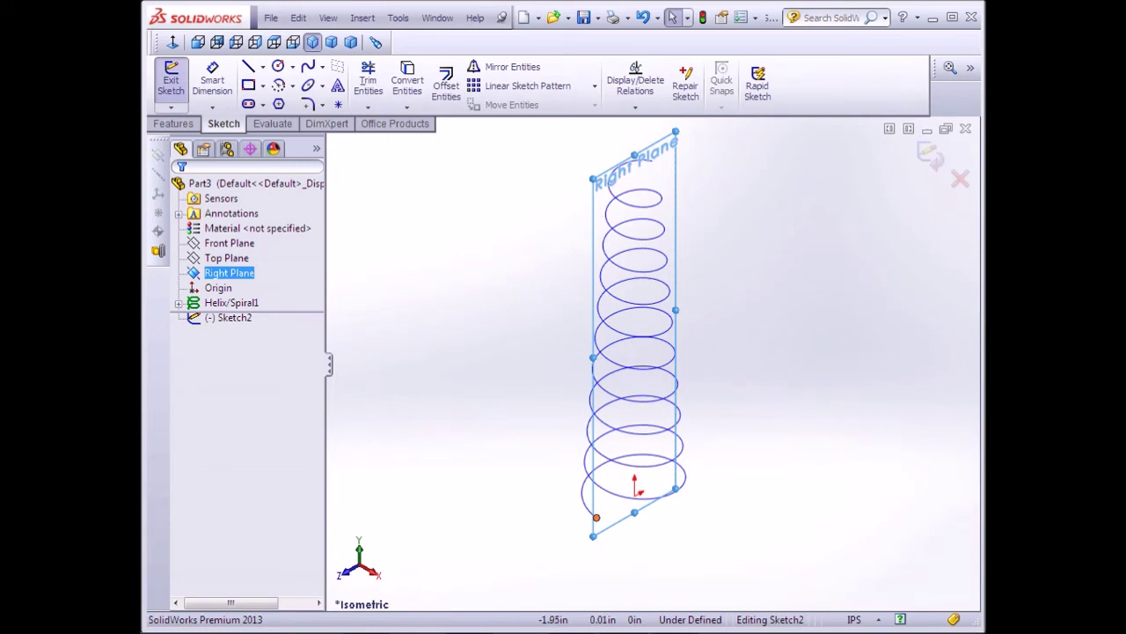
key("Escape")
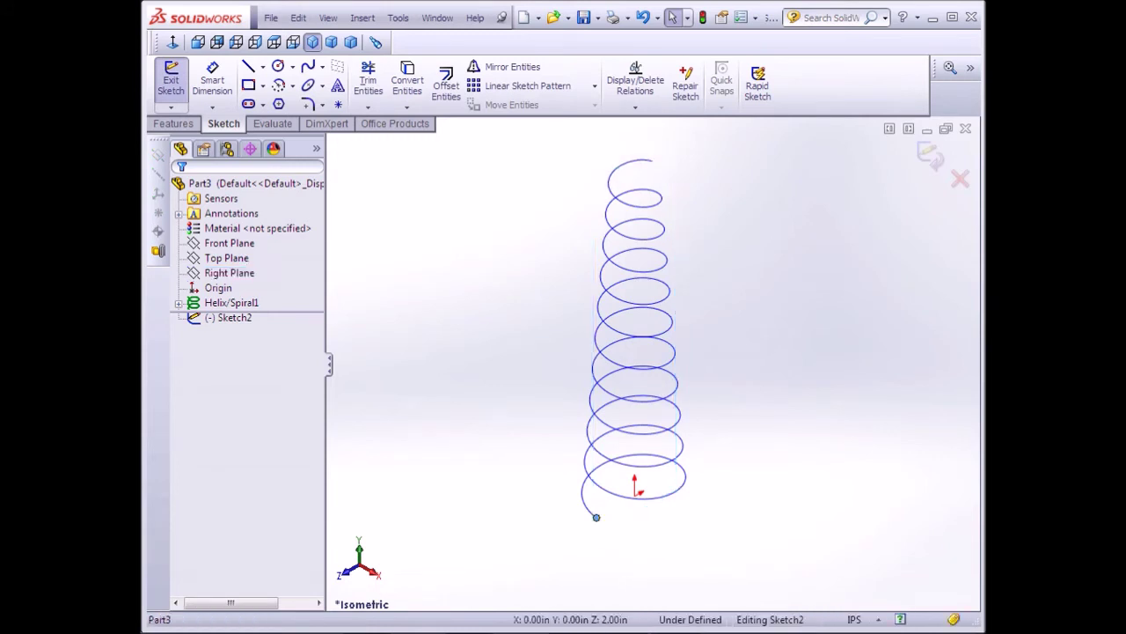
Step: Draw a 0.43 in radius circle centred on the helix's lower end and exit the sketch
left_click(278, 67)
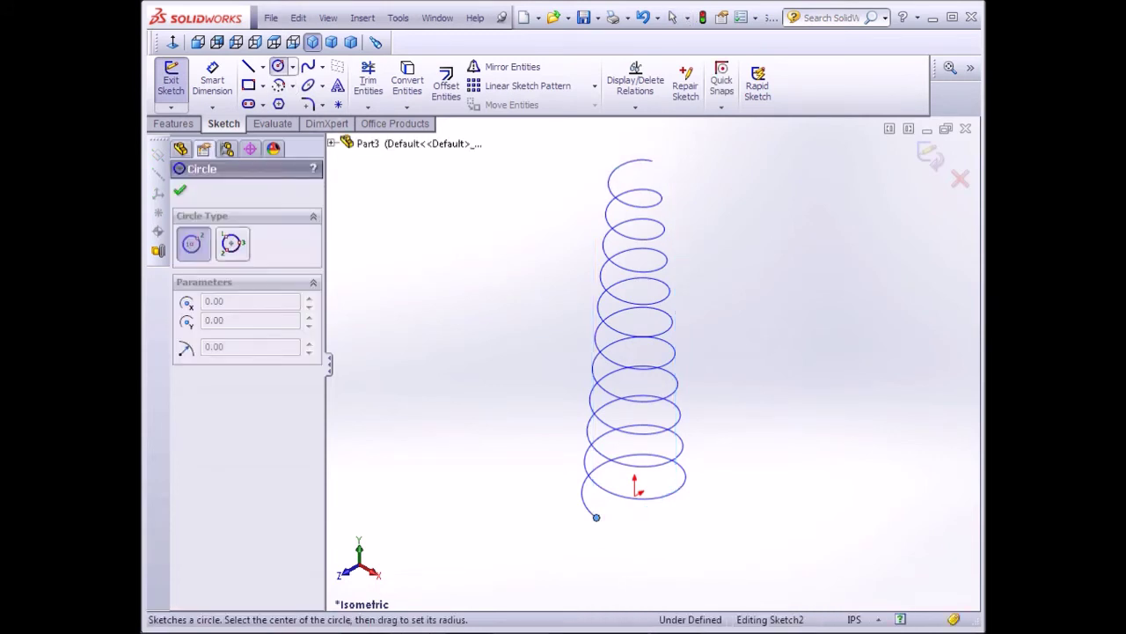
left_click(596, 517)
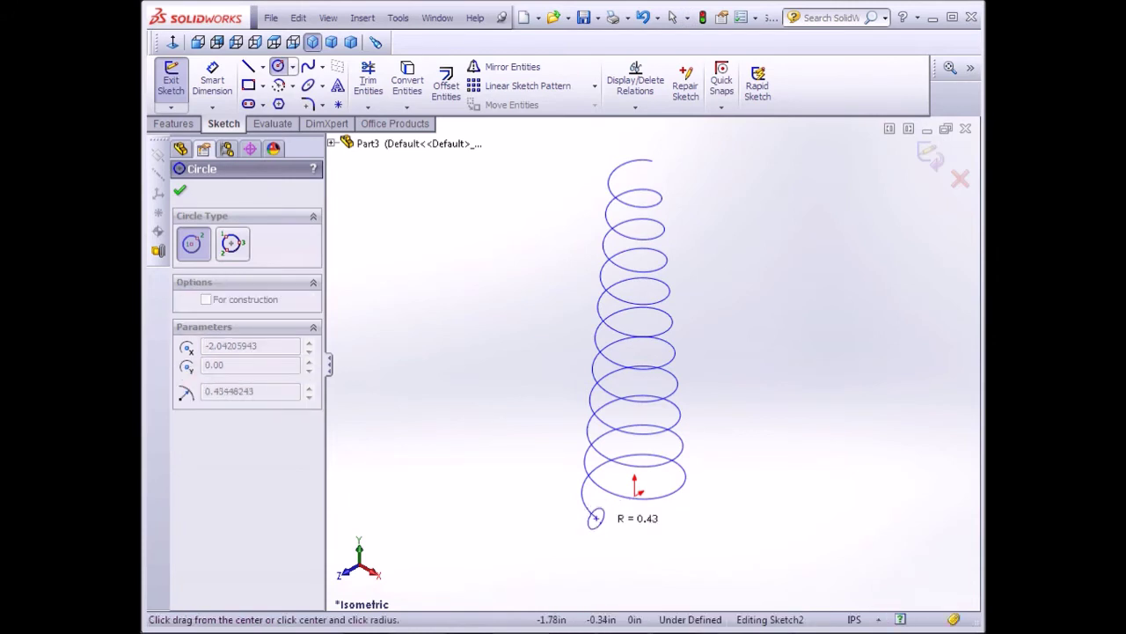
left_click(601, 511)
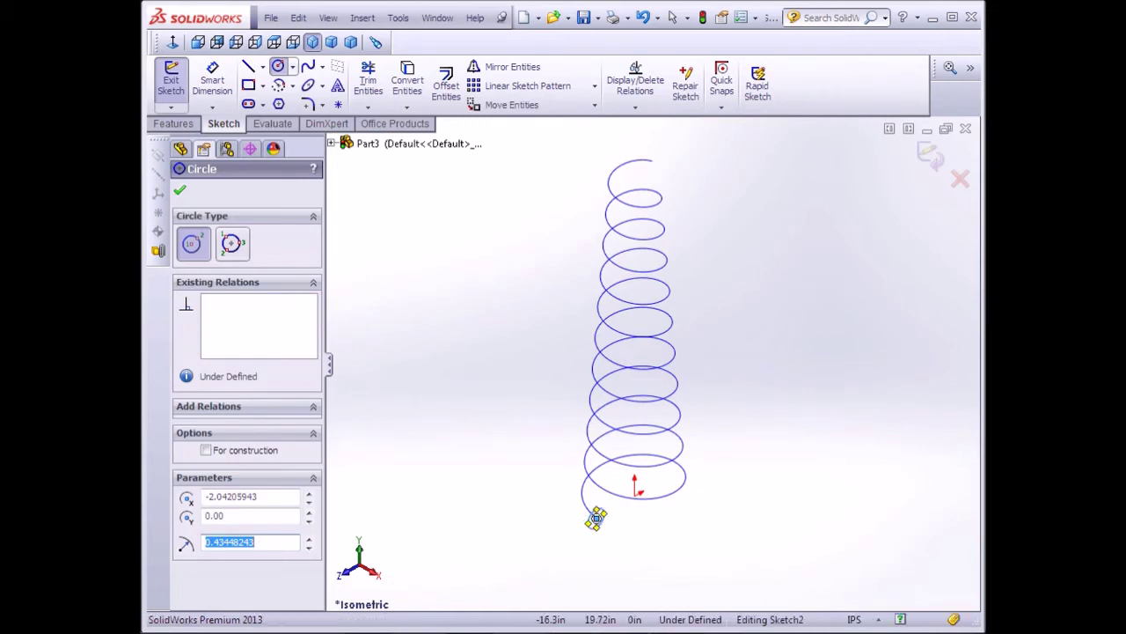
left_click(179, 190)
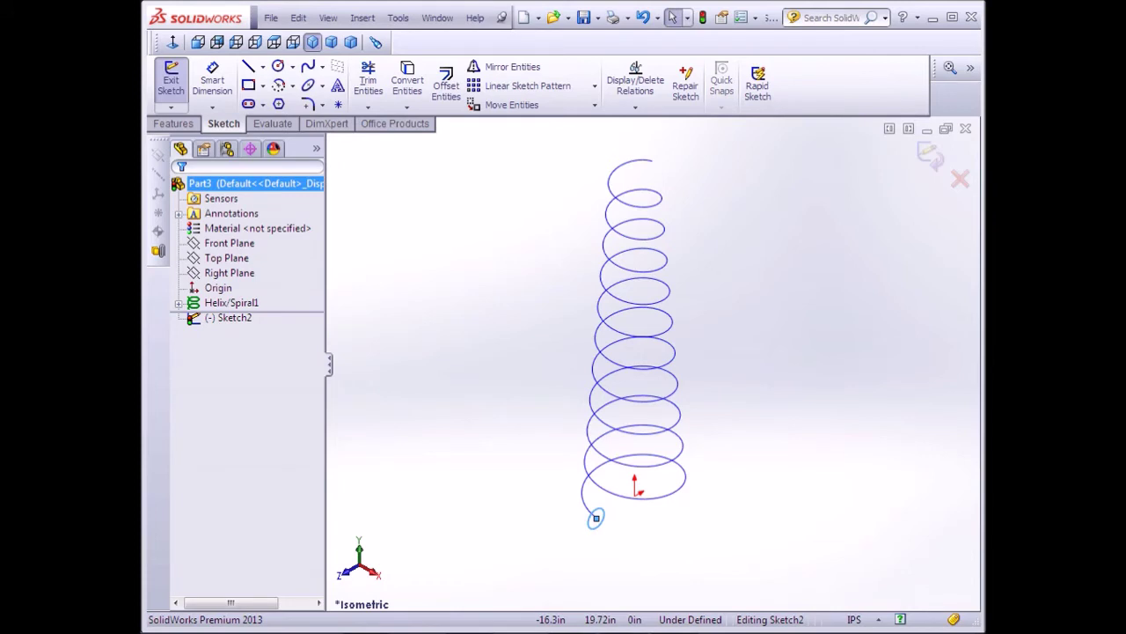
left_click(170, 77)
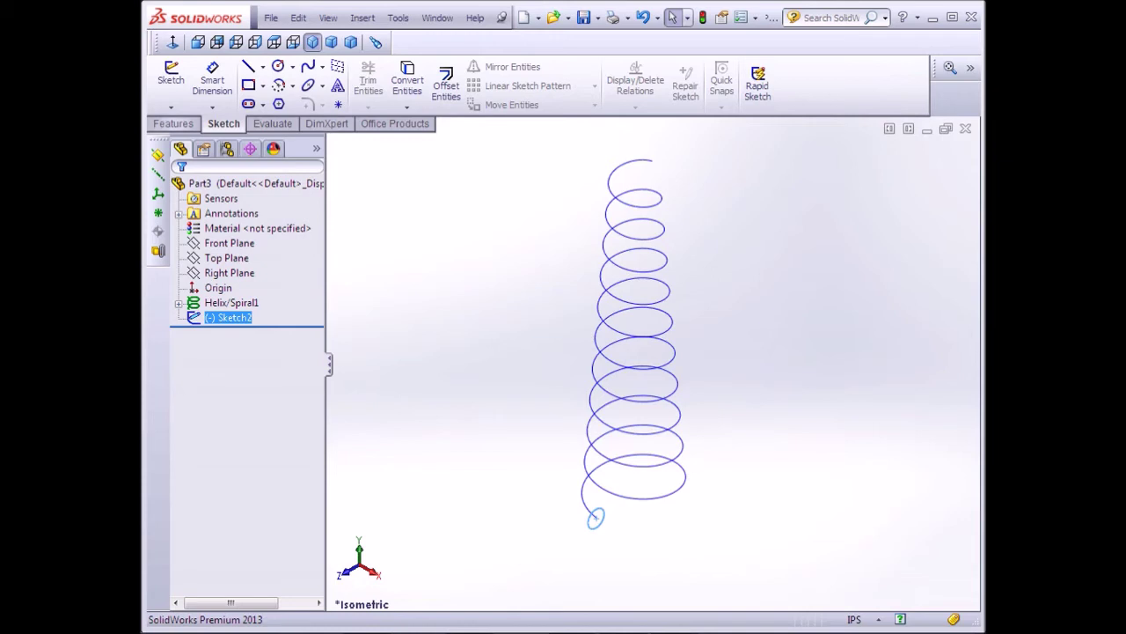
left_click(173, 124)
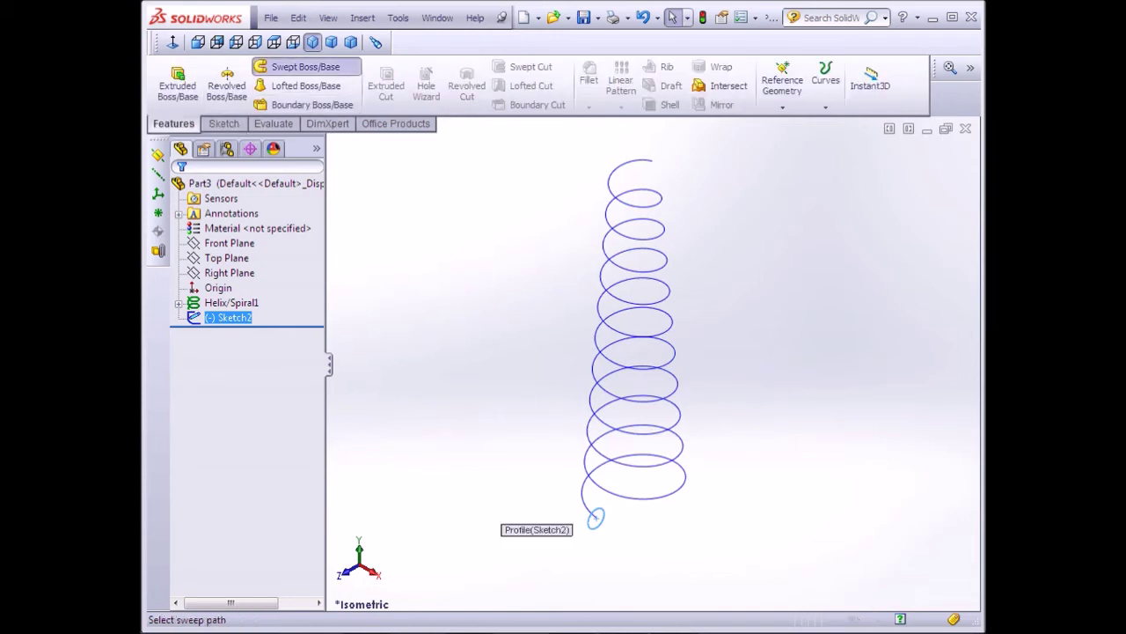
Step: Sweep Sketch2 along Helix/Spiral1 to create Sweep1
left_click(299, 67)
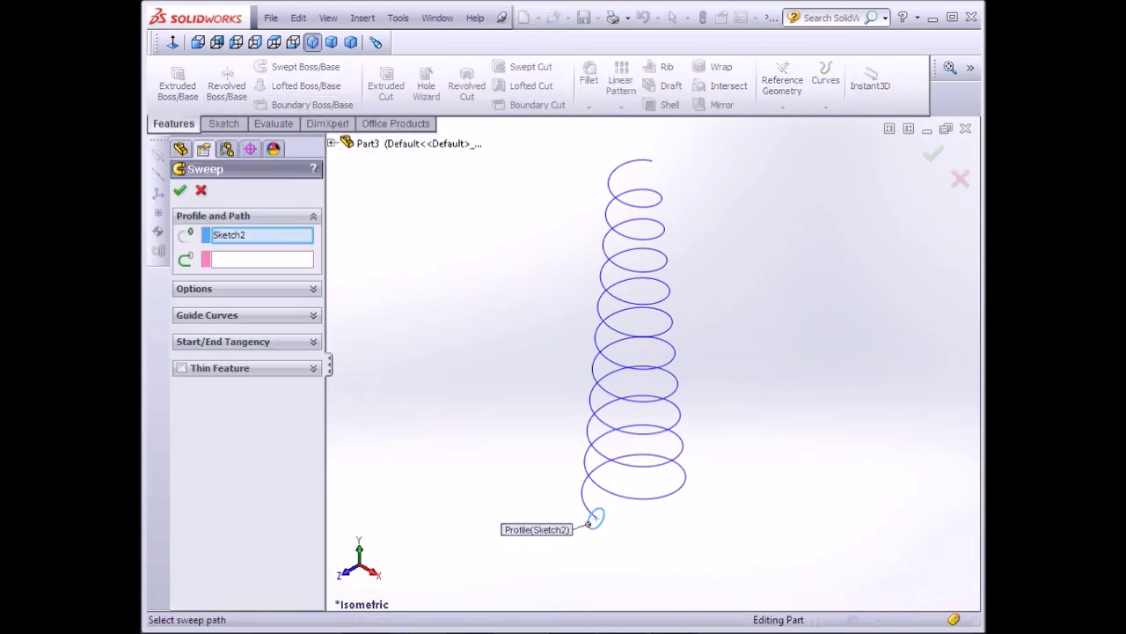
left_click(610, 465)
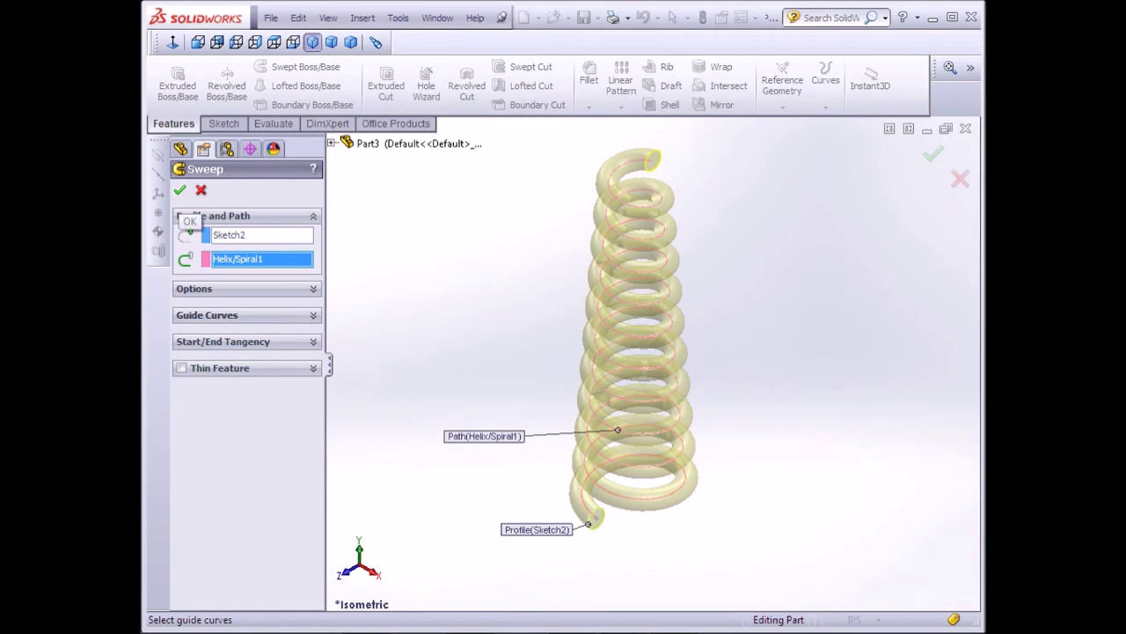
left_click(179, 190)
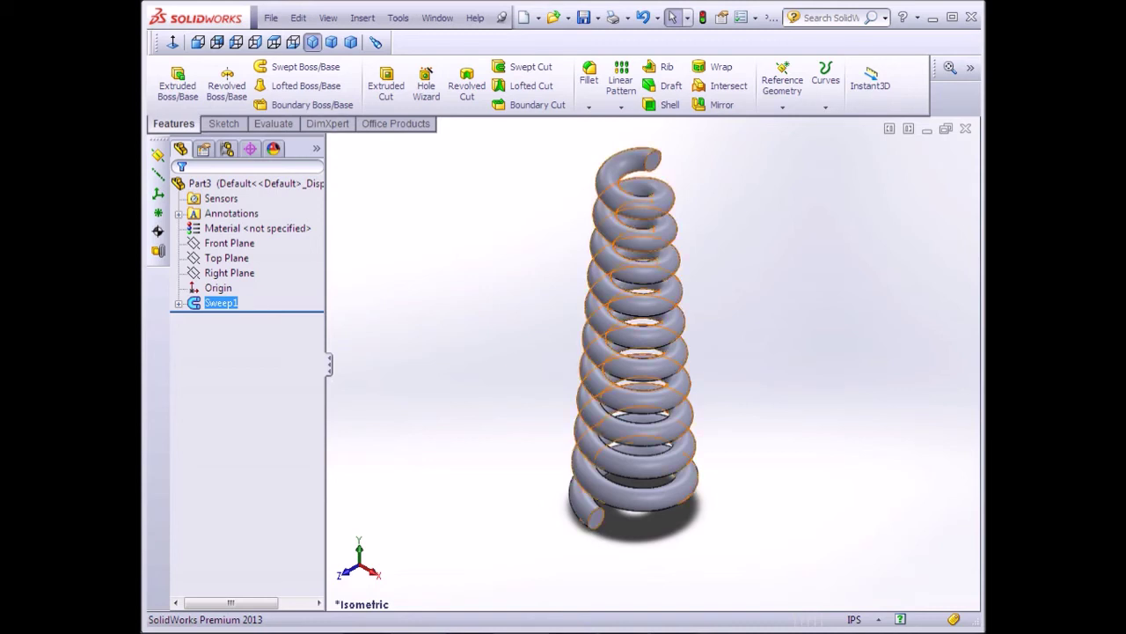
Step: Give the spring's swept face a blue appearance colour
left_click(607, 291)
right_click(607, 291)
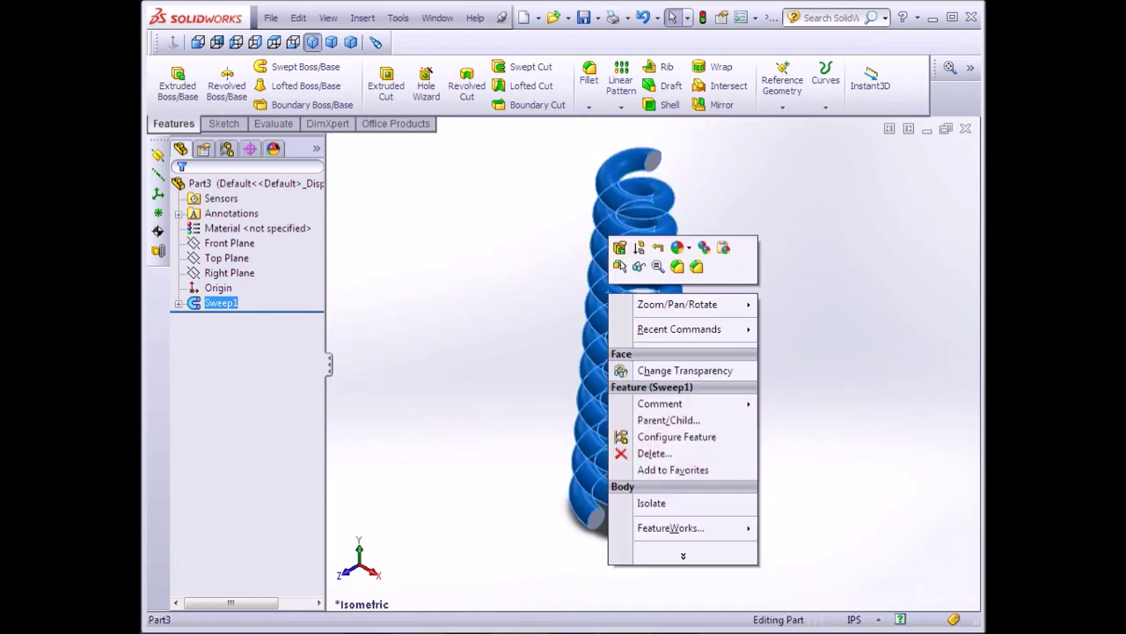
left_click(678, 248)
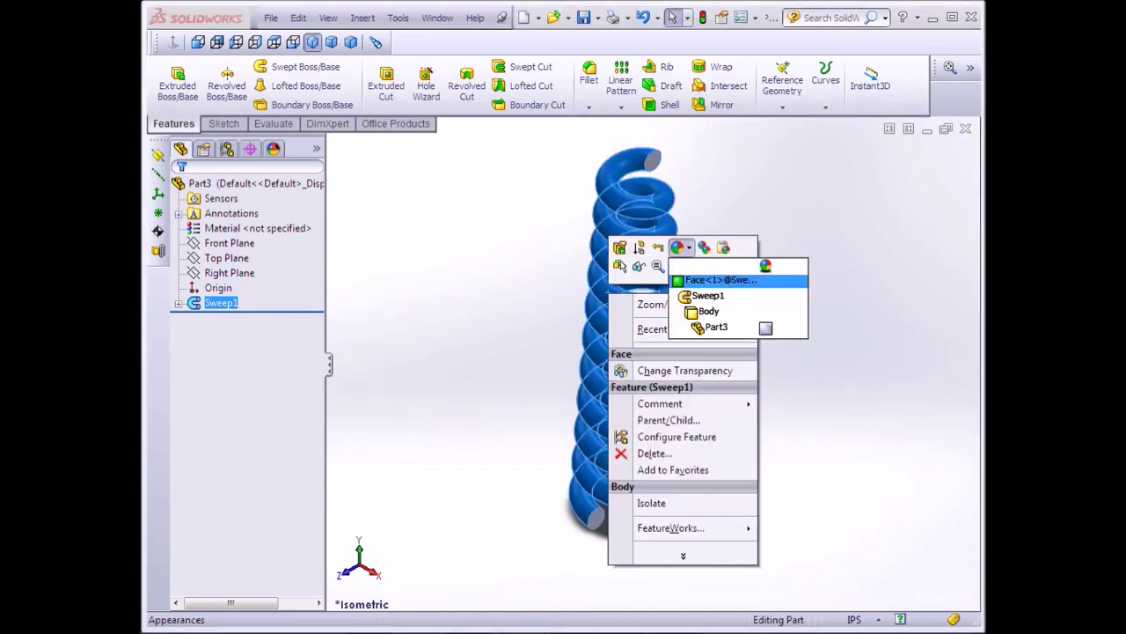
left_click(717, 280)
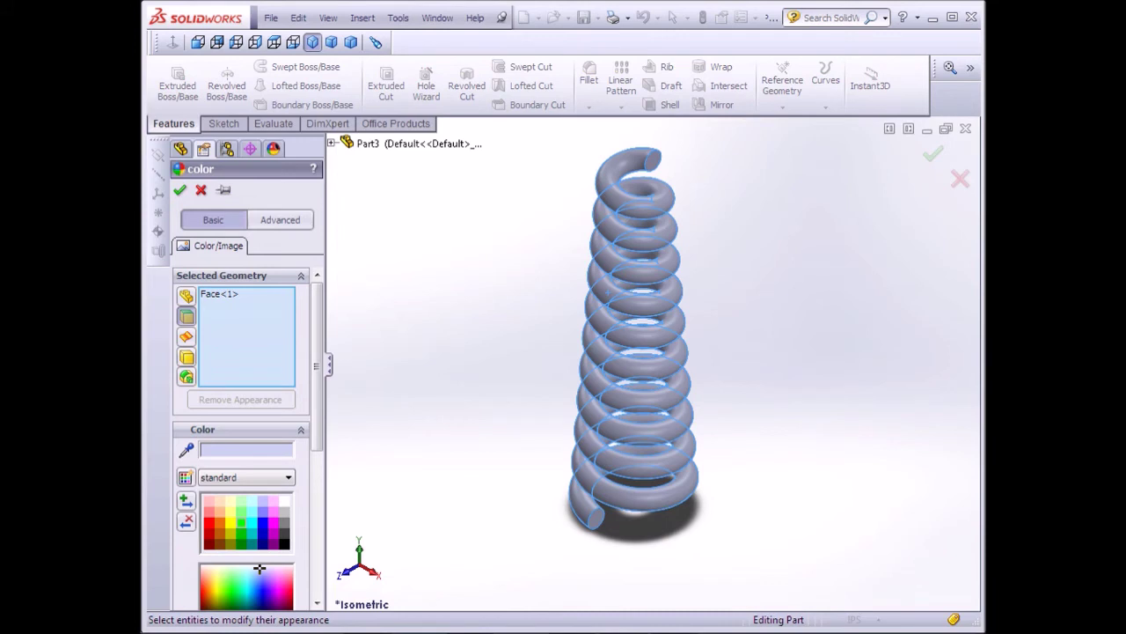
left_click(209, 522)
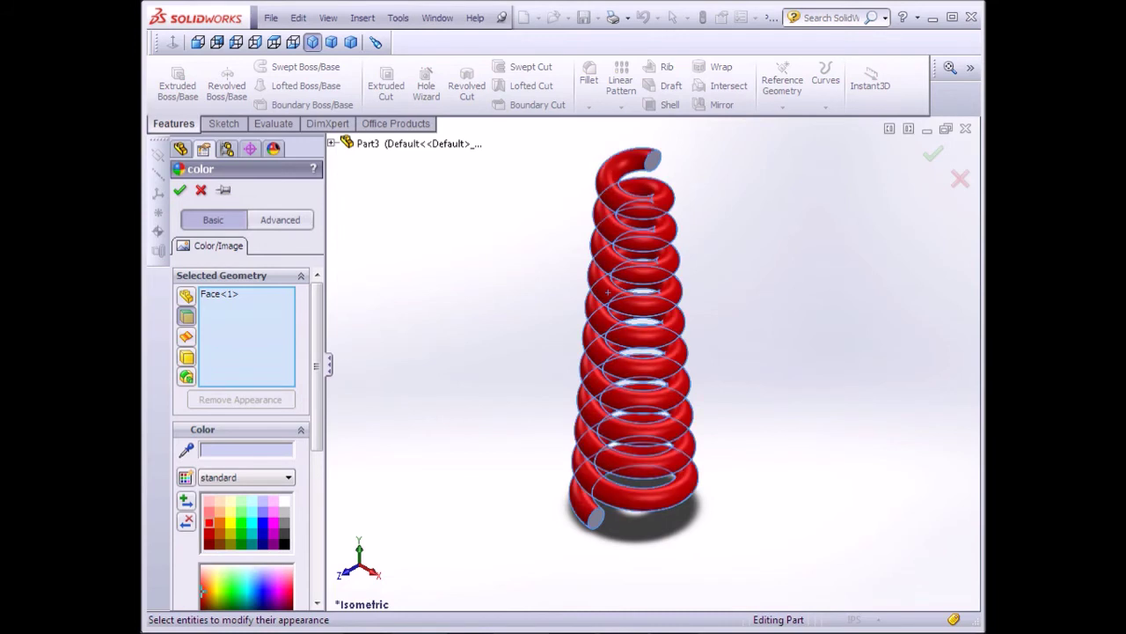
left_click(231, 588)
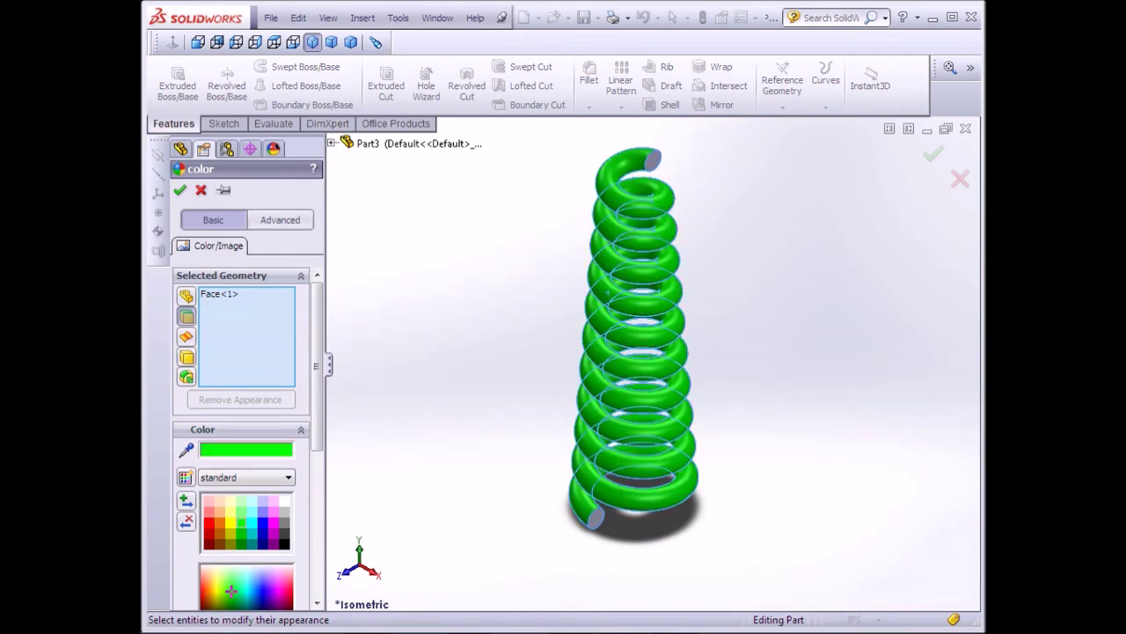
scroll(249, 440, "down", 1)
scroll(248, 440, "down", 2)
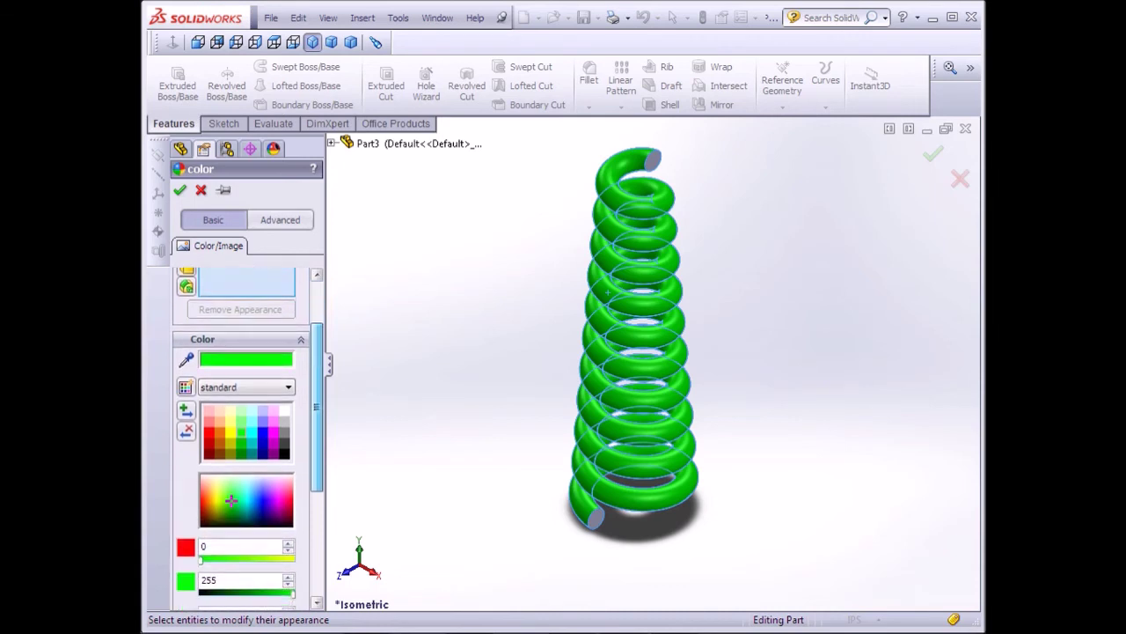
left_click(262, 431)
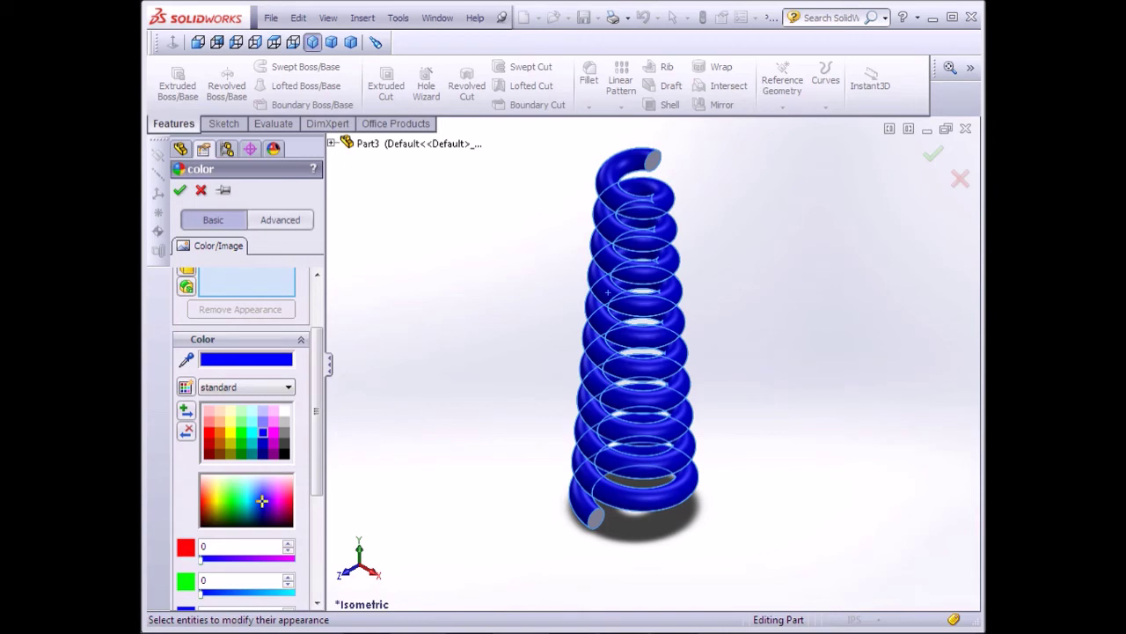
left_click(179, 190)
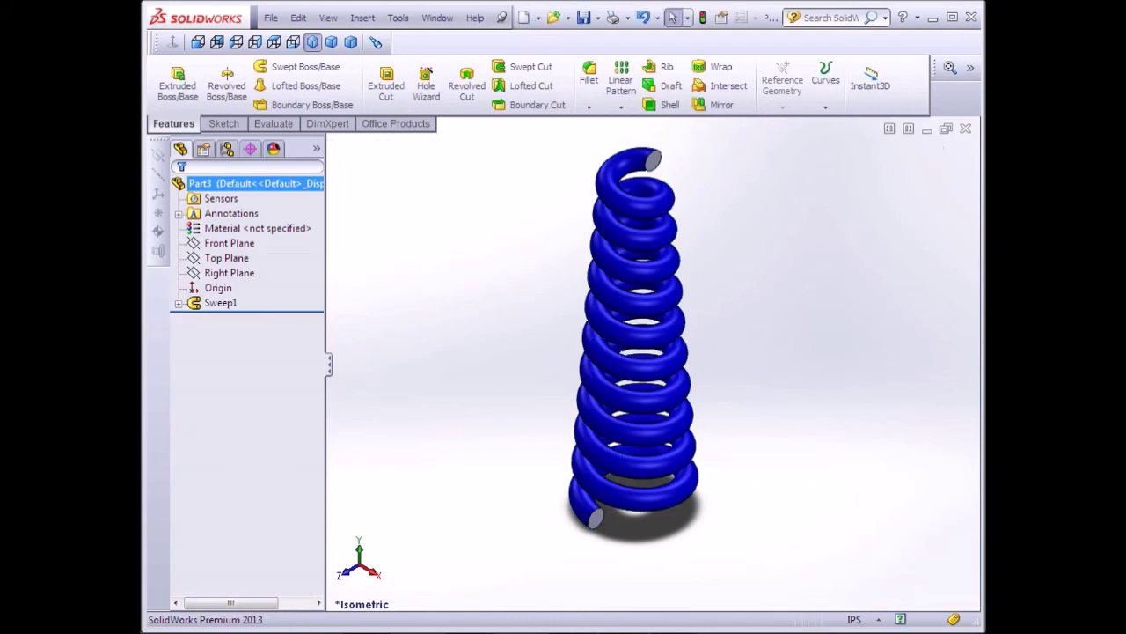
Step: Switch to Rotate View and turn the spring end-on, then to an upright side view
left_click(257, 228)
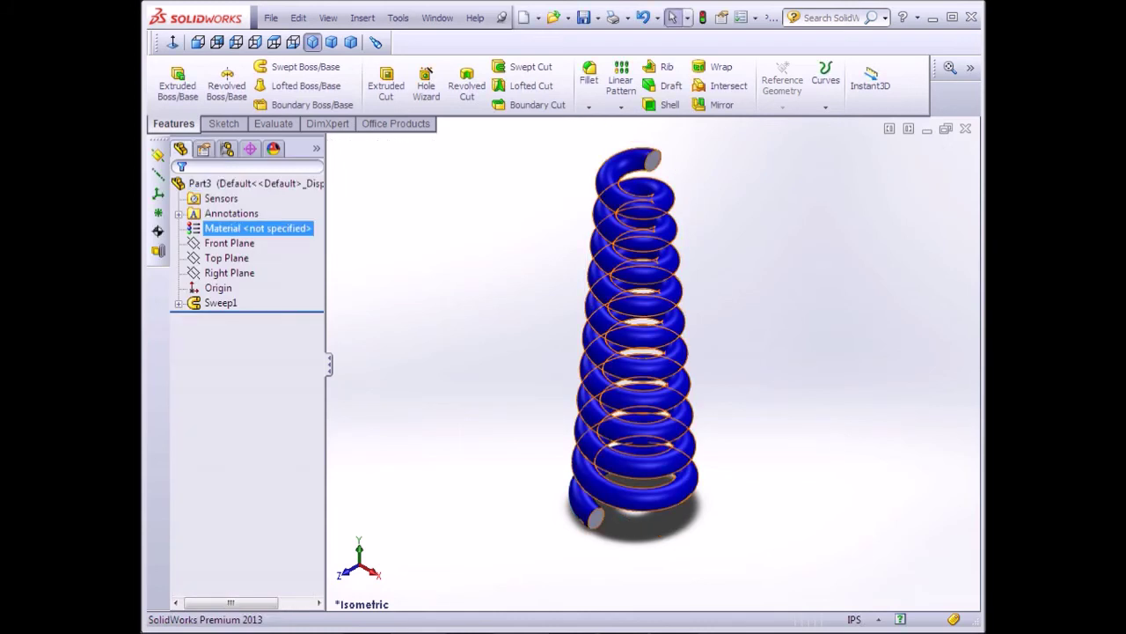
right_click(385, 233)
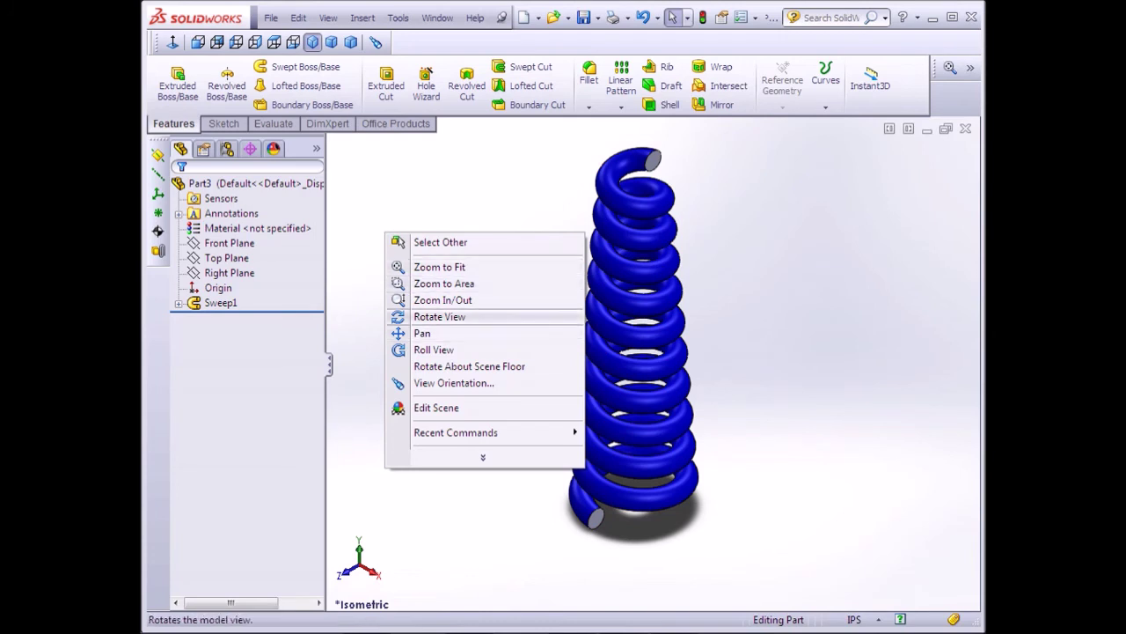
left_click(439, 316)
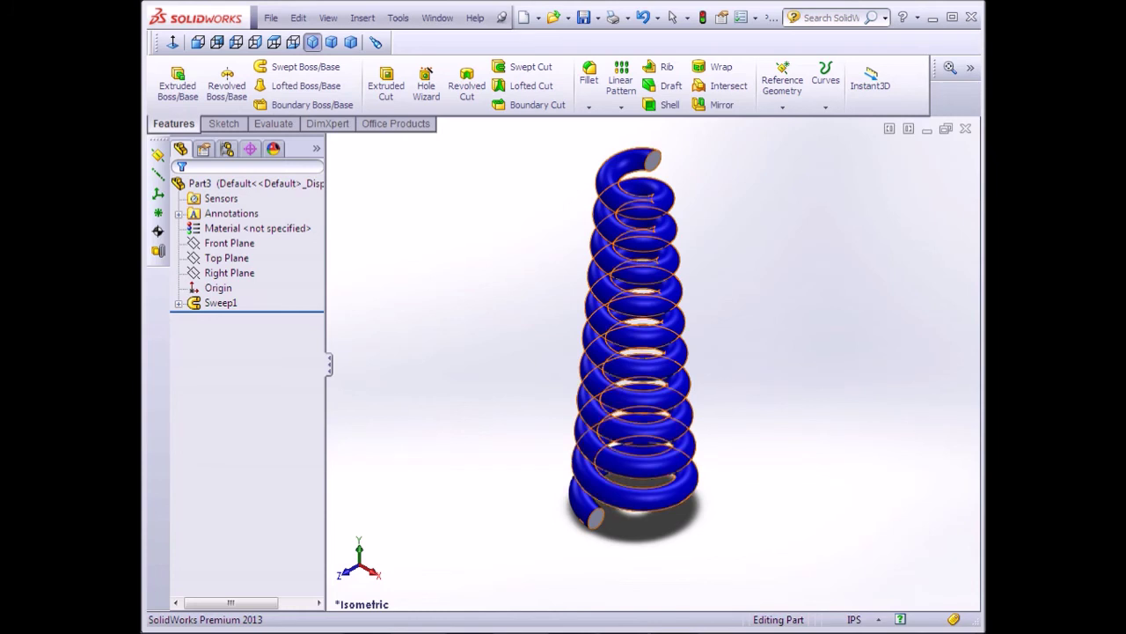
key("Down")
key("Down")
key("Down")
key("Down")
key("Down")
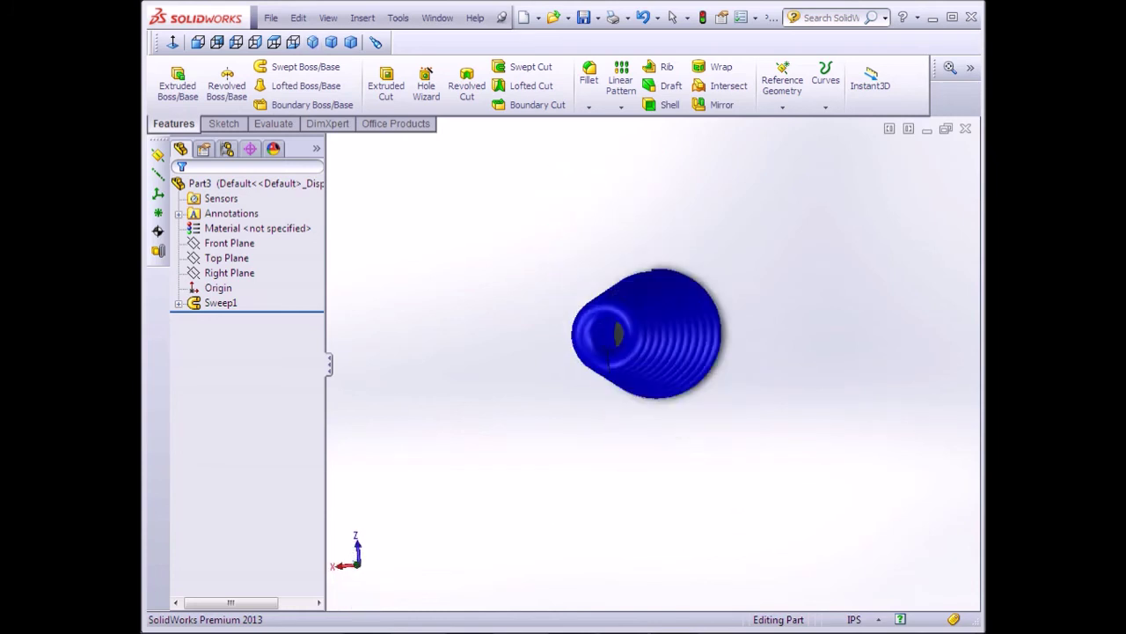
key("Right")
key("Right")
key("Right")
key("alt+Left")
key("alt+Left")
key("alt+Left")
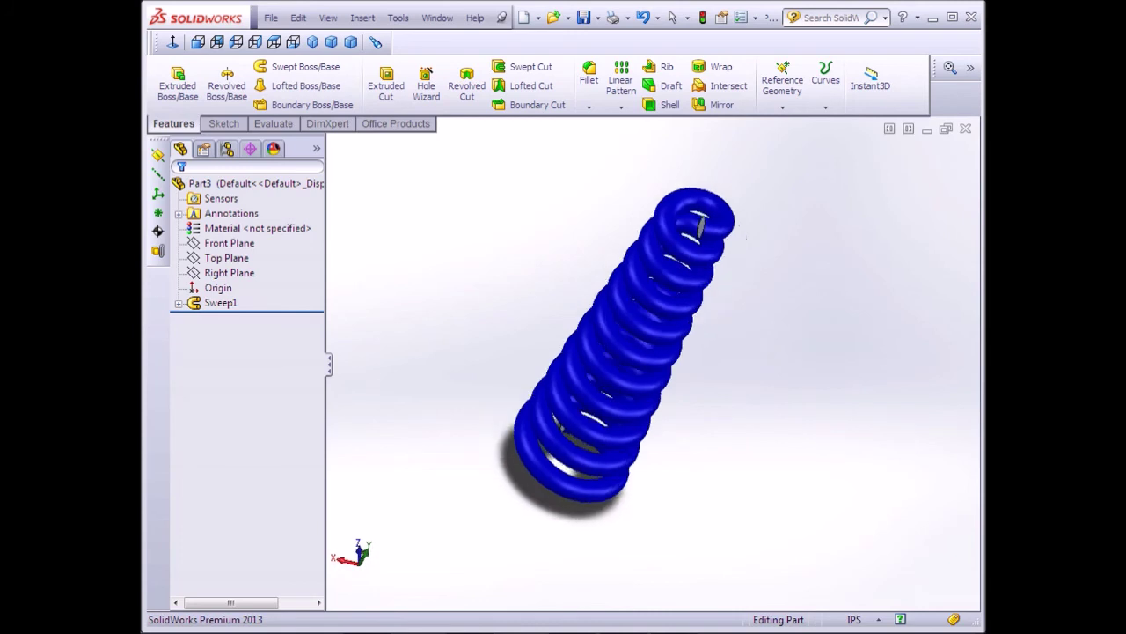
key("alt+Left")
key("alt+Left")
key("Up")
key("Up")
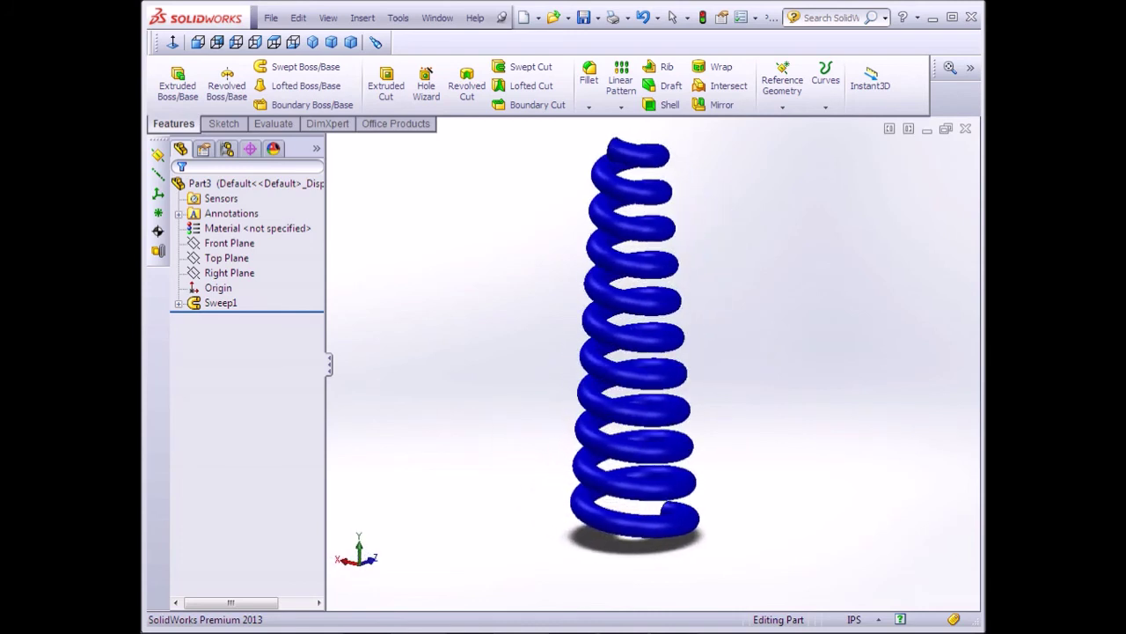
key("Left")
key("Left")
key("Left")
Step: Keep rotating the spring to show its cut ends, a horizontal and an edge-on view
key("Left")
key("alt+Right")
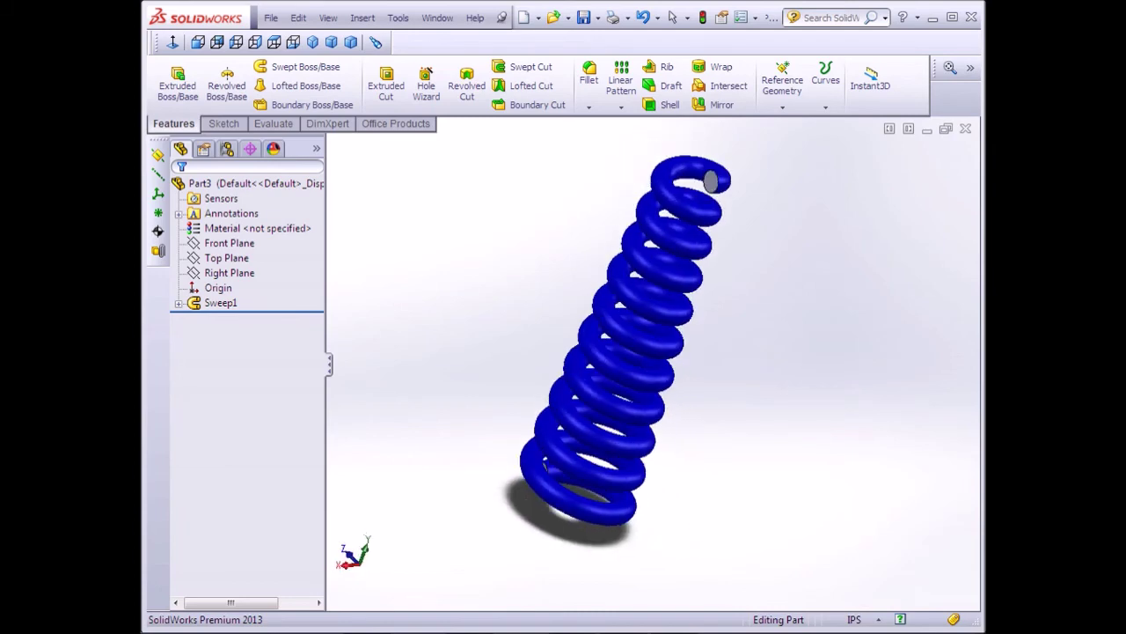
key("alt+Right")
key("alt+Right")
key("Left")
key("Left")
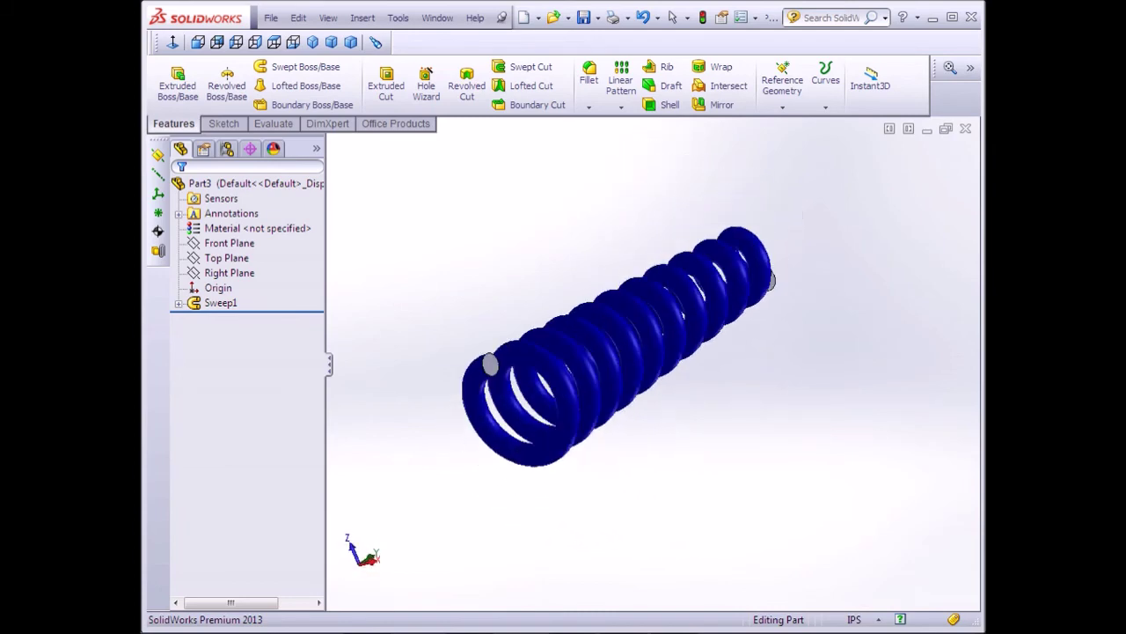
key("Left")
key("Left")
key("Left")
key("Left")
key("Left")
key("Up")
key("Up")
key("Up")
key("Left")
key("Left")
key("Left")
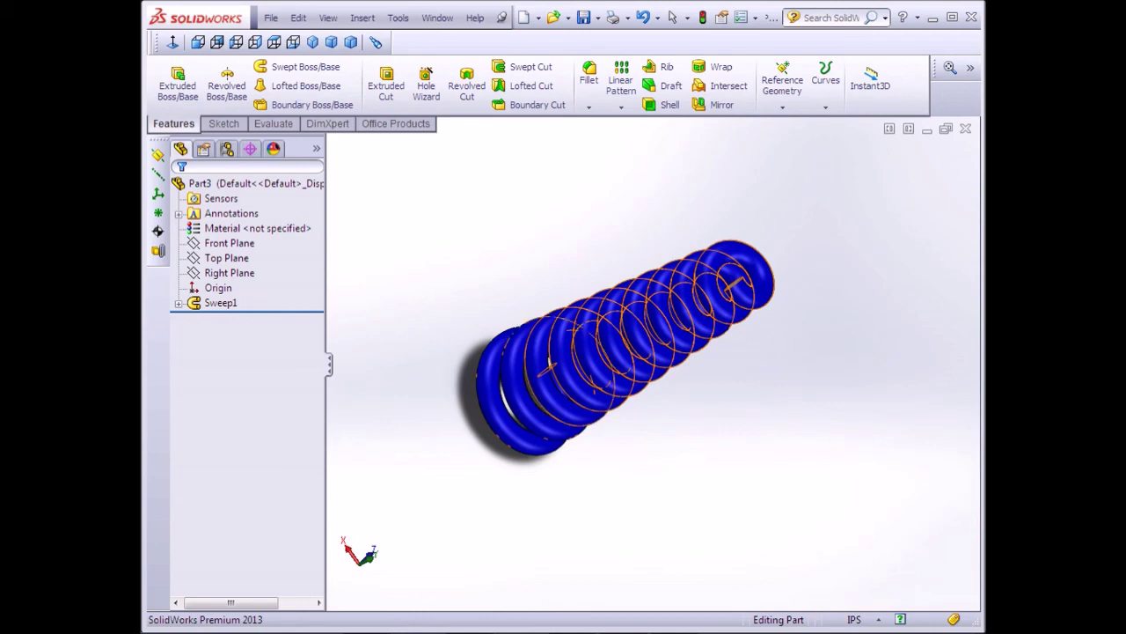
key("Up")
key("Up")
key("Up")
key("Up")
key("Left")
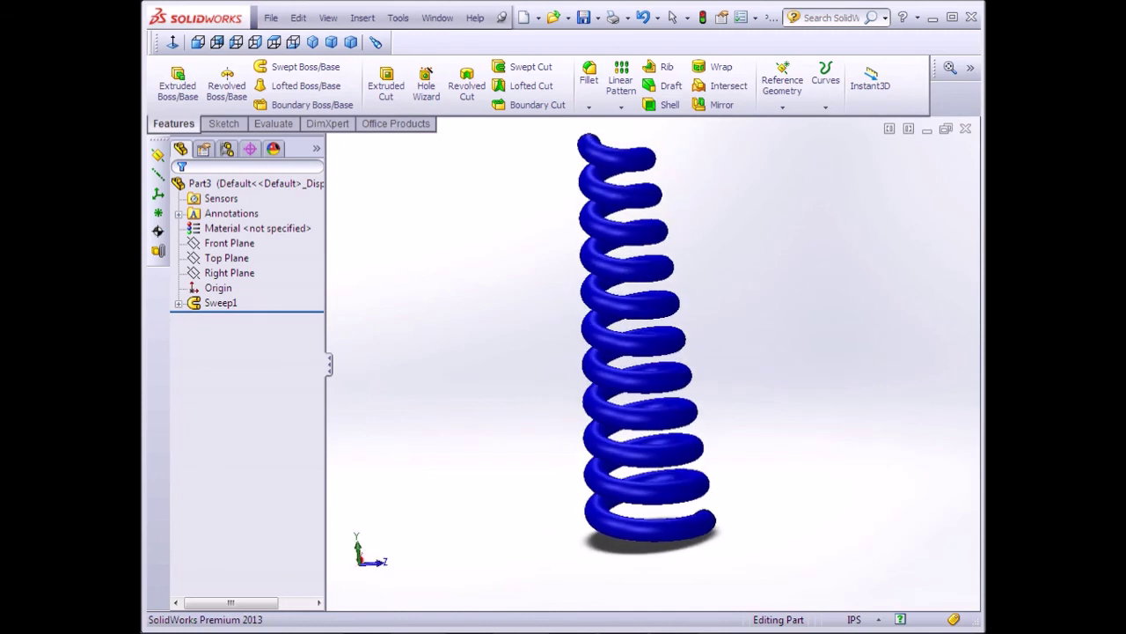
key("Up")
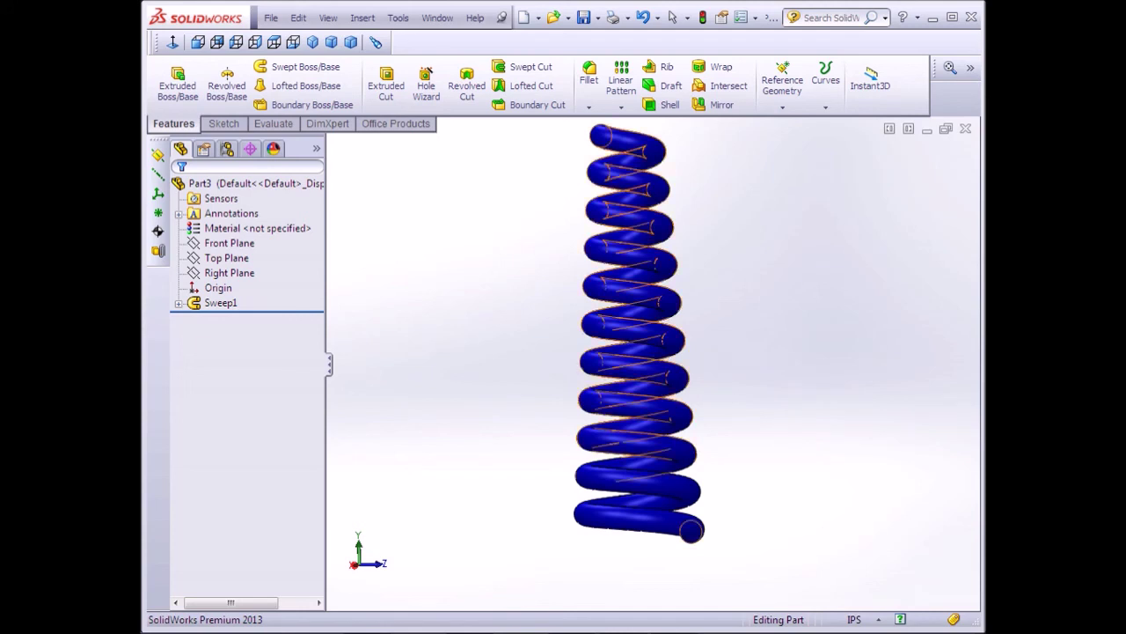
right_click(674, 615)
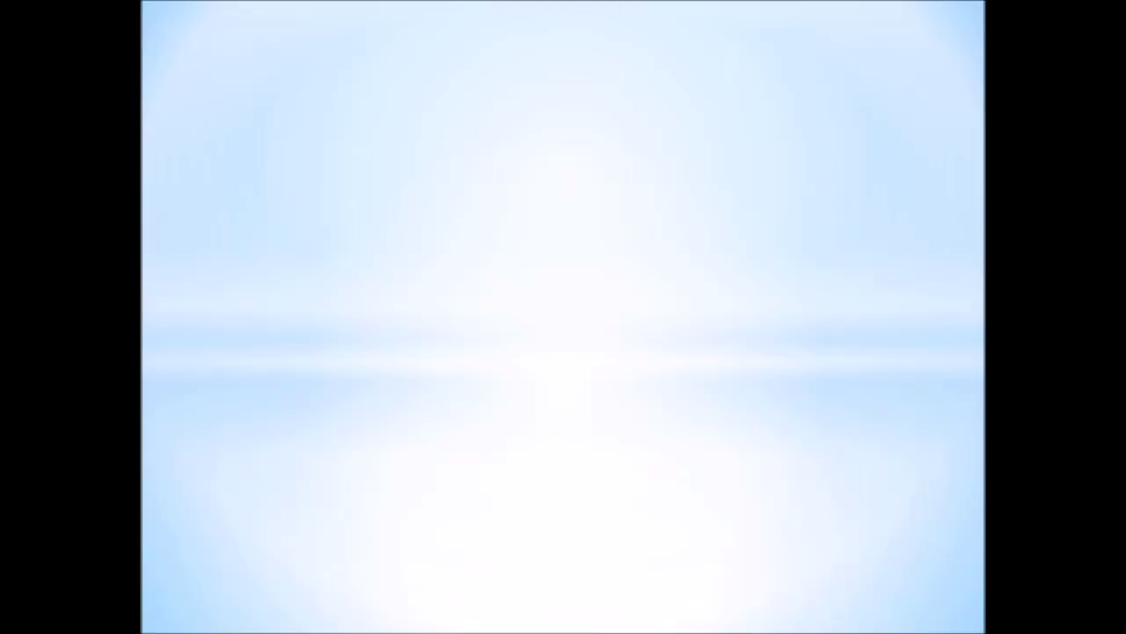